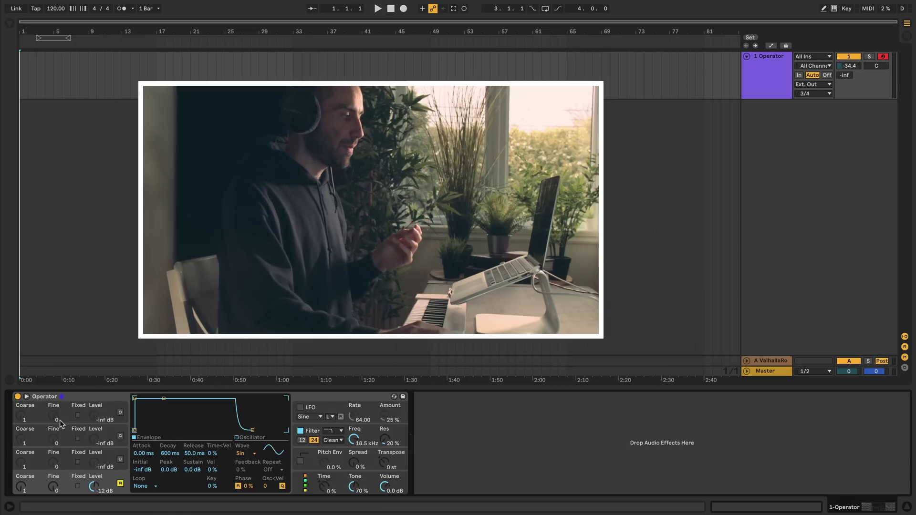
# Step: Look through the envelope and waveform settings of all four oscillators, from A to D
pyautogui.click(67, 435)
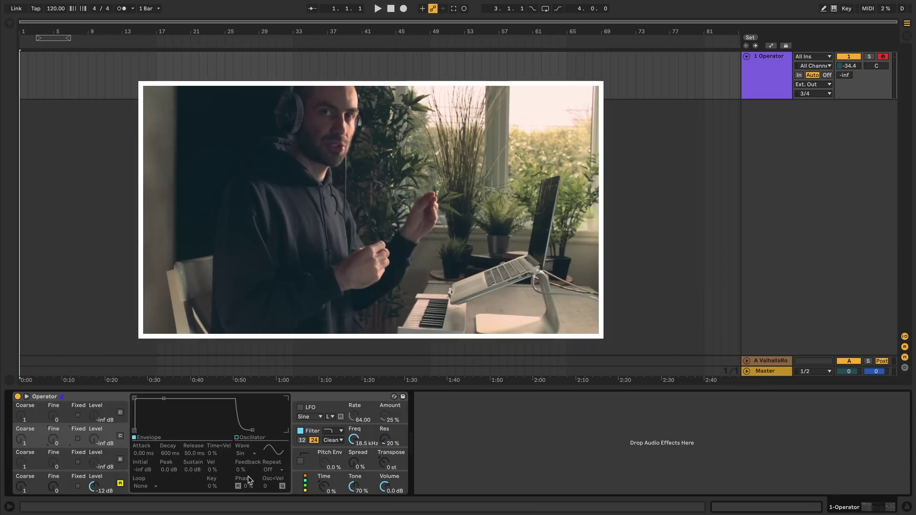
pyautogui.click(72, 482)
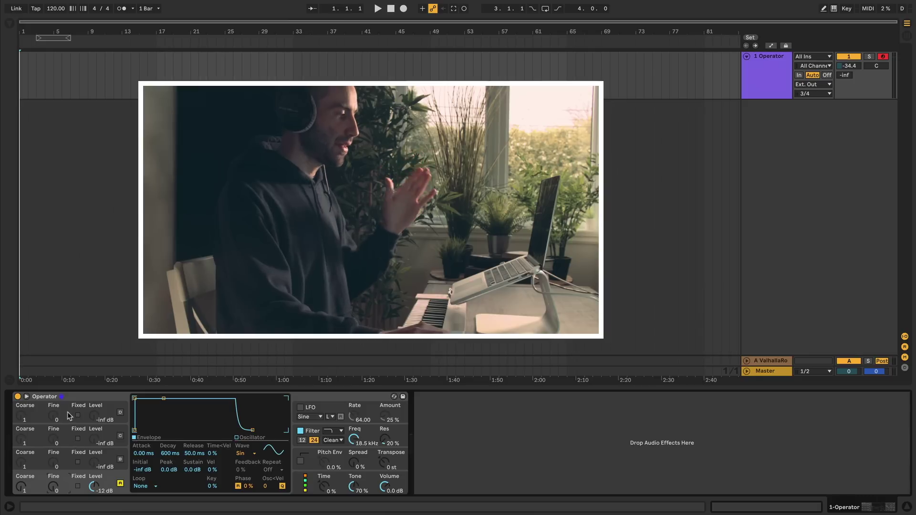
pyautogui.click(68, 411)
pyautogui.click(67, 479)
pyautogui.click(66, 457)
pyautogui.click(67, 434)
pyautogui.click(69, 418)
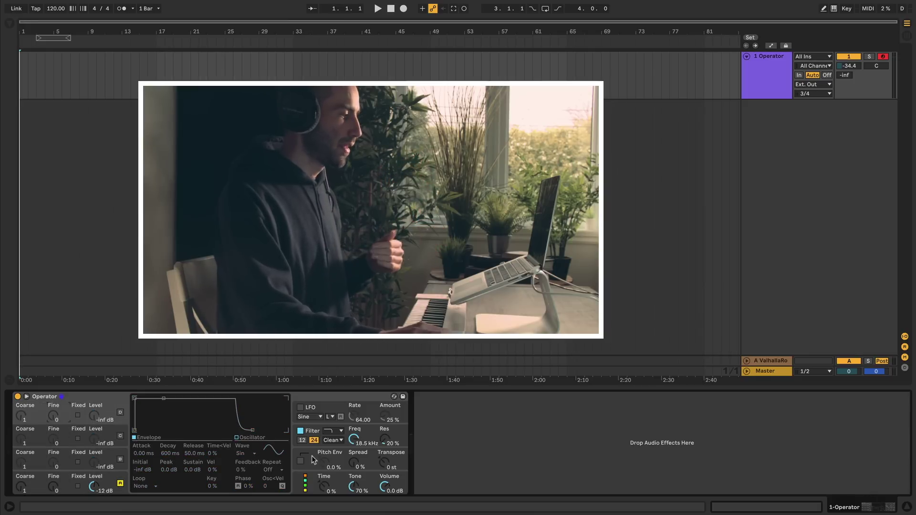
# Step: Examine the LFO, filter, pitch envelope and global settings, and return to oscillator A's display
pyautogui.click(335, 409)
pyautogui.click(372, 435)
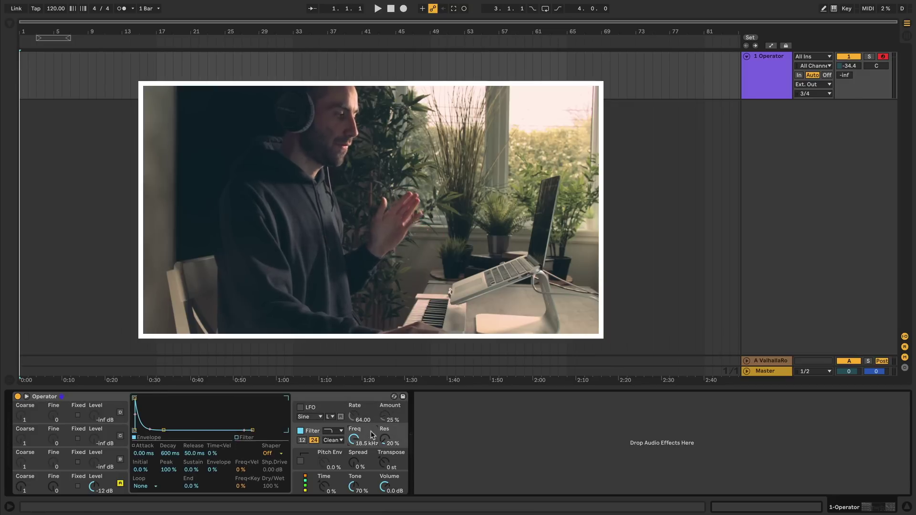
pyautogui.click(371, 463)
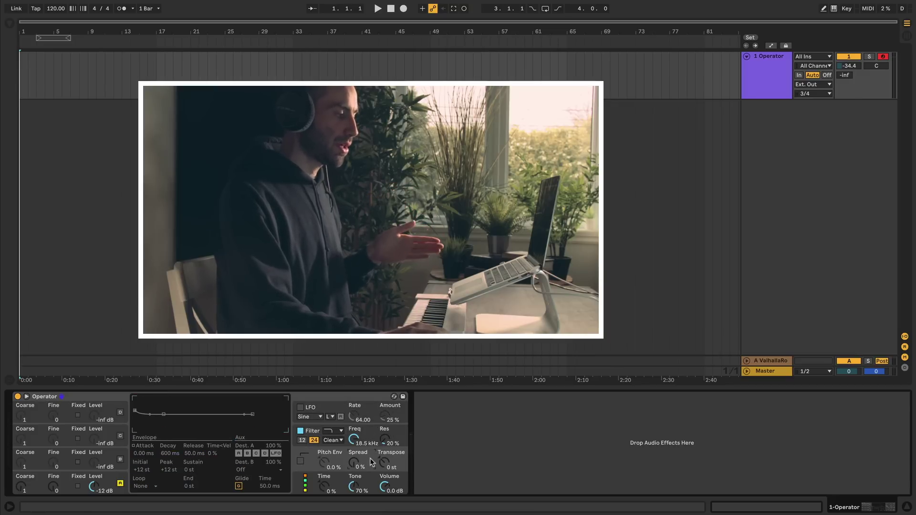
pyautogui.click(371, 486)
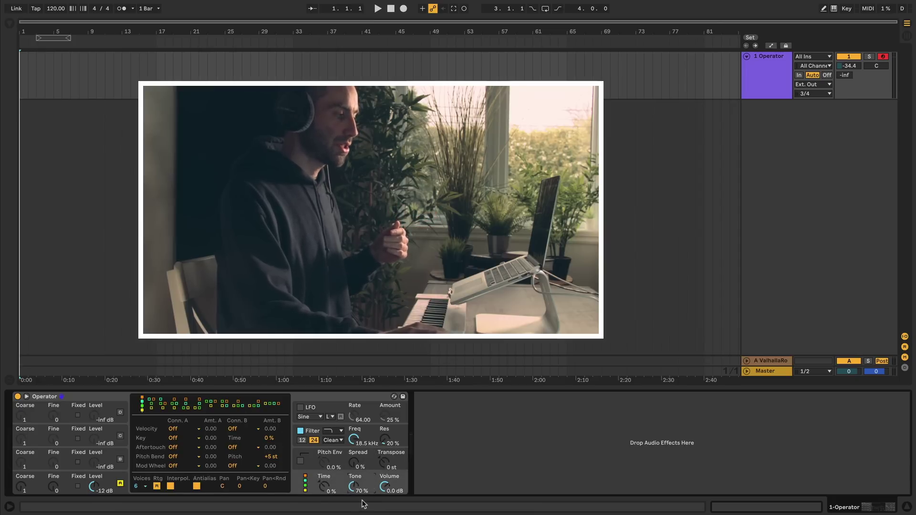
pyautogui.click(69, 496)
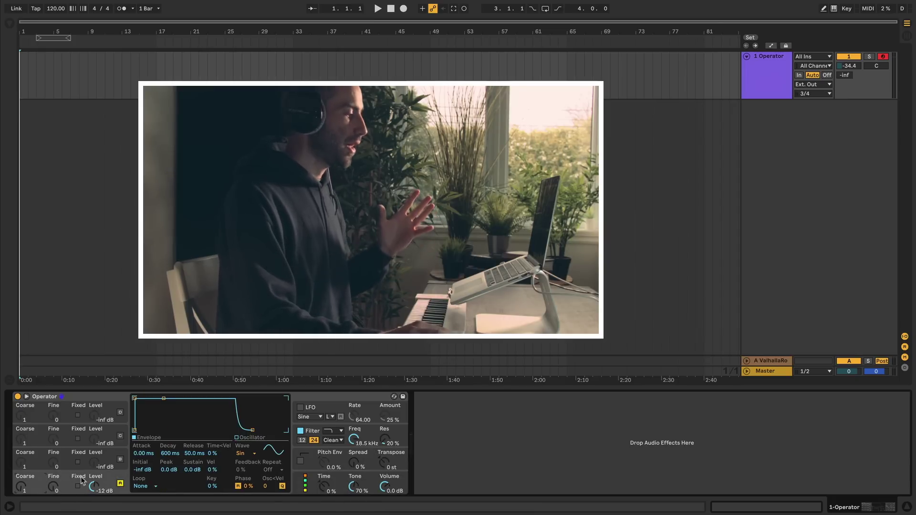
# Step: Toggle oscillators B, C and D, restore each to its original state, and return to oscillator A
pyautogui.click(121, 460)
pyautogui.click(121, 436)
pyautogui.click(121, 413)
pyautogui.click(120, 412)
pyautogui.click(121, 436)
pyautogui.click(121, 460)
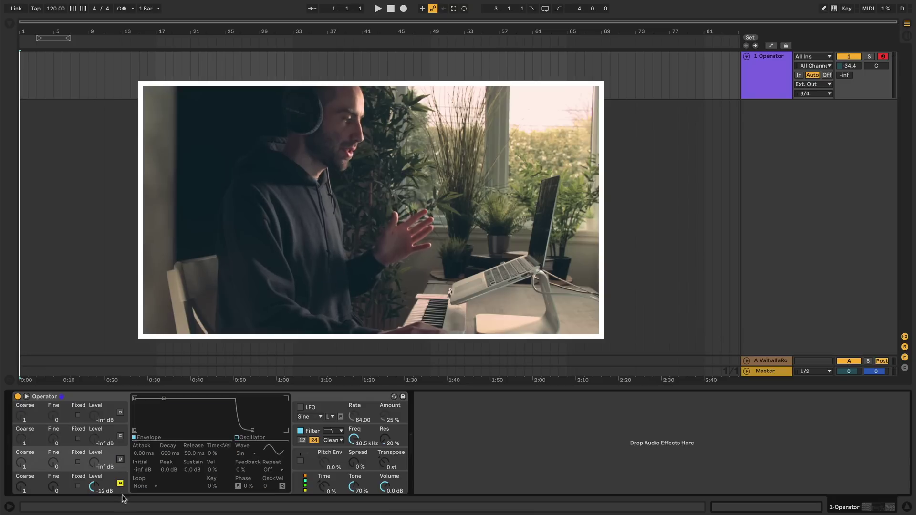
pyautogui.click(121, 491)
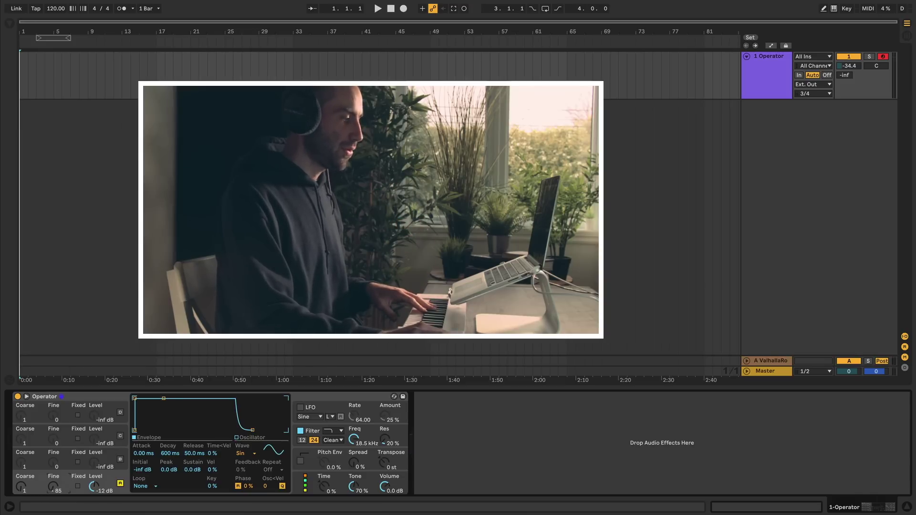
# Step: Raise oscillator A's Fine tuning to 220 and switch its Fixed frequency mode on and back off
pyautogui.moveTo(53, 488); pyautogui.dragTo(53, 473)
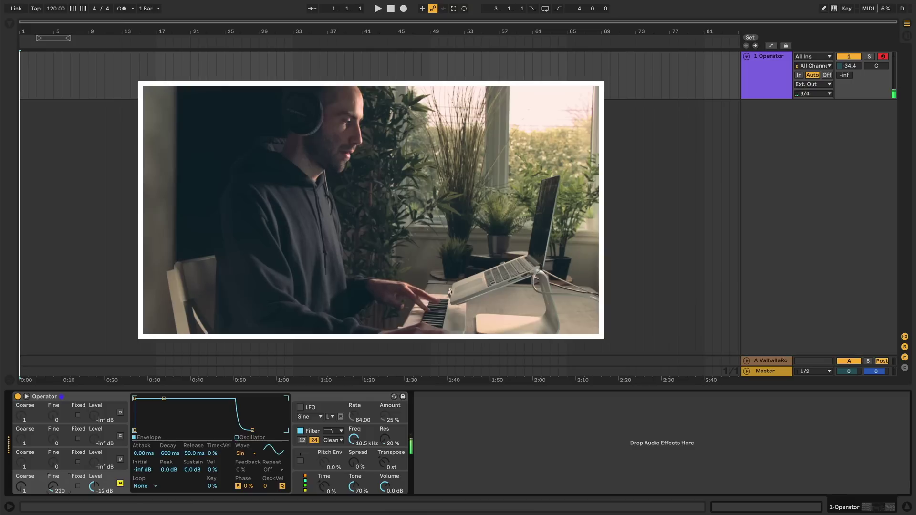
pyautogui.click(78, 486)
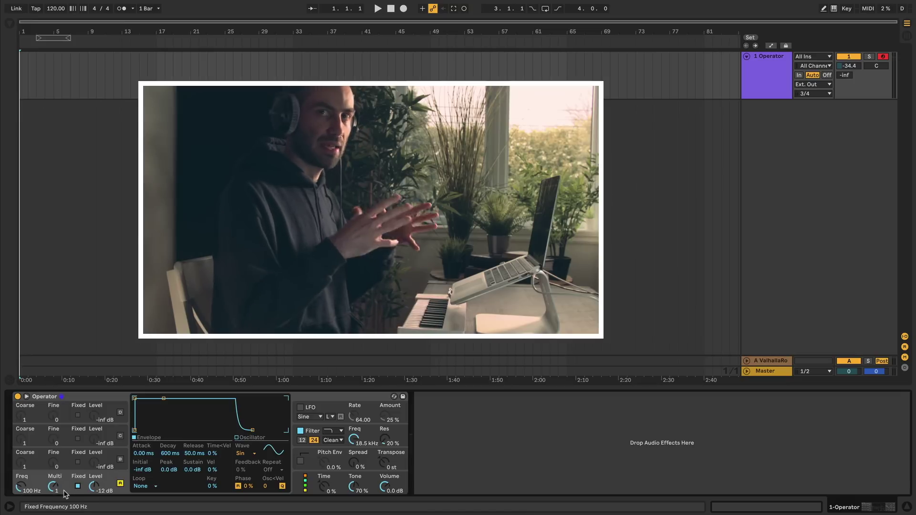
pyautogui.click(78, 487)
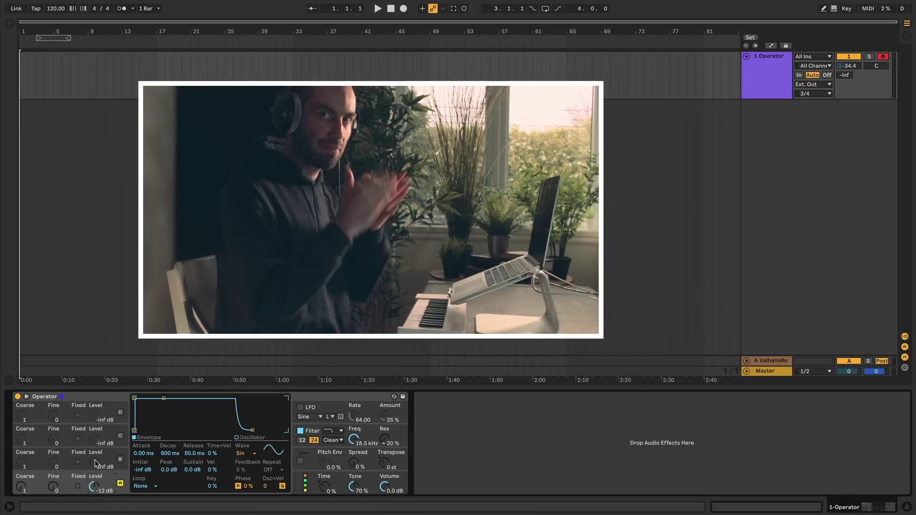
pyautogui.click(68, 489)
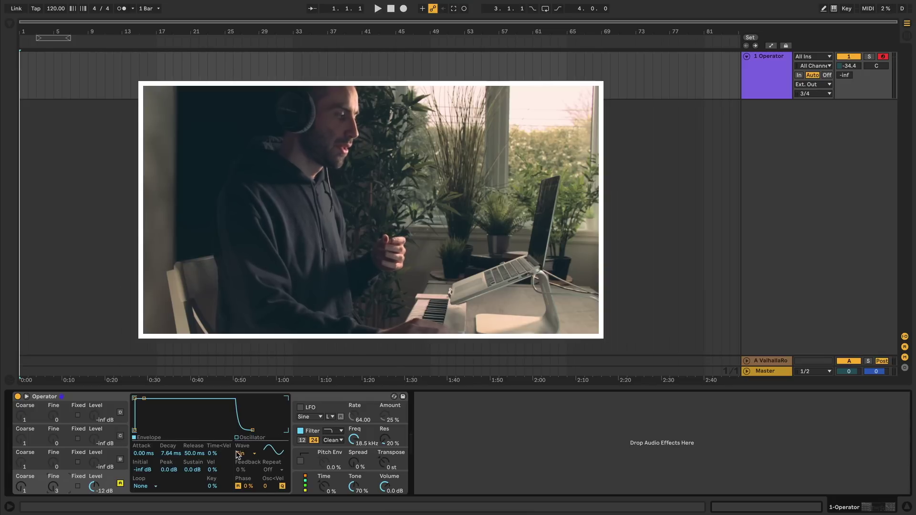
# Step: Compare oscillator A's harmonics display with its envelope, and browse the available waveforms while keeping Sin
pyautogui.click(244, 438)
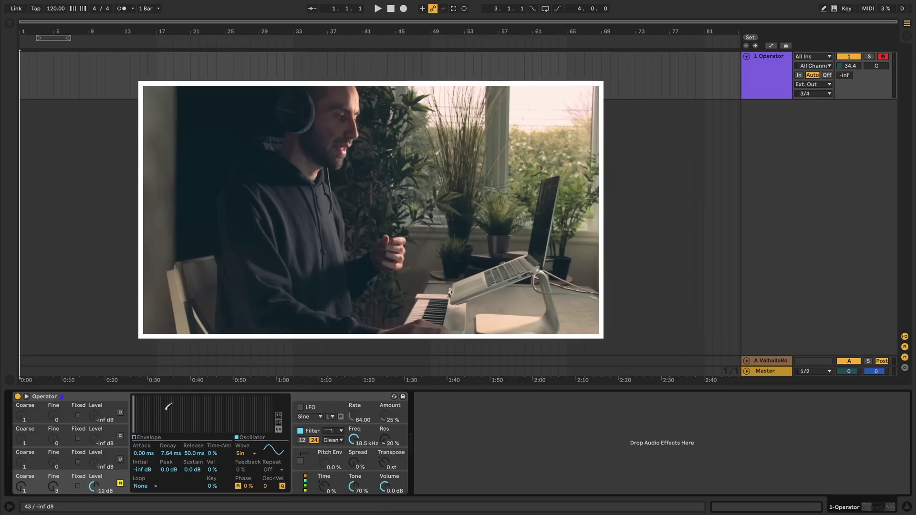
pyautogui.click(150, 438)
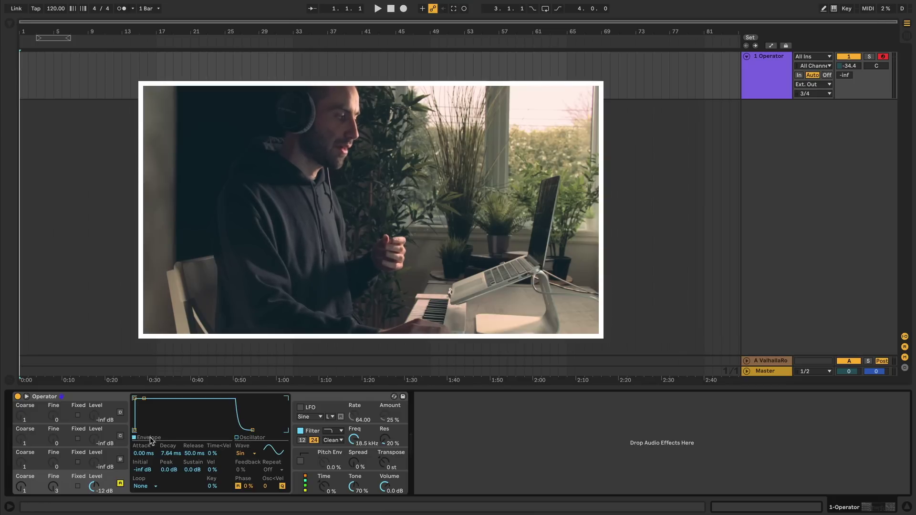
pyautogui.click(248, 454)
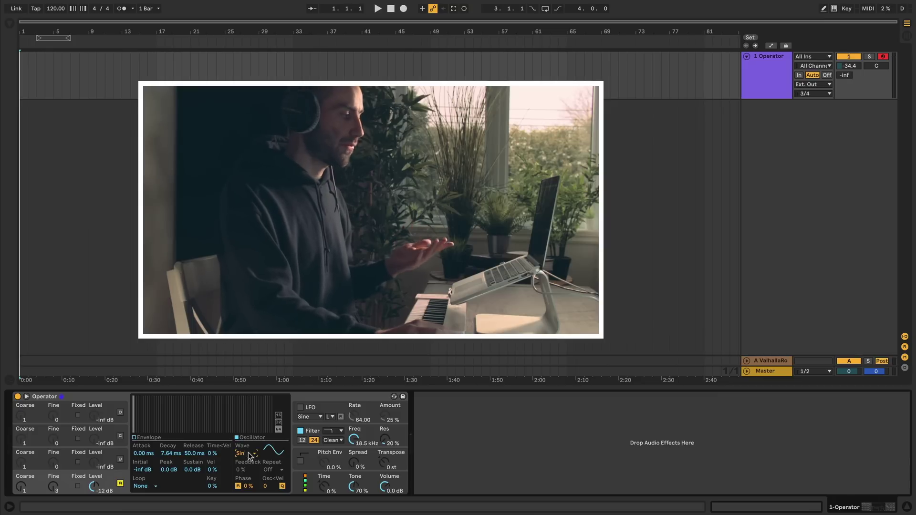
pyautogui.click(248, 454)
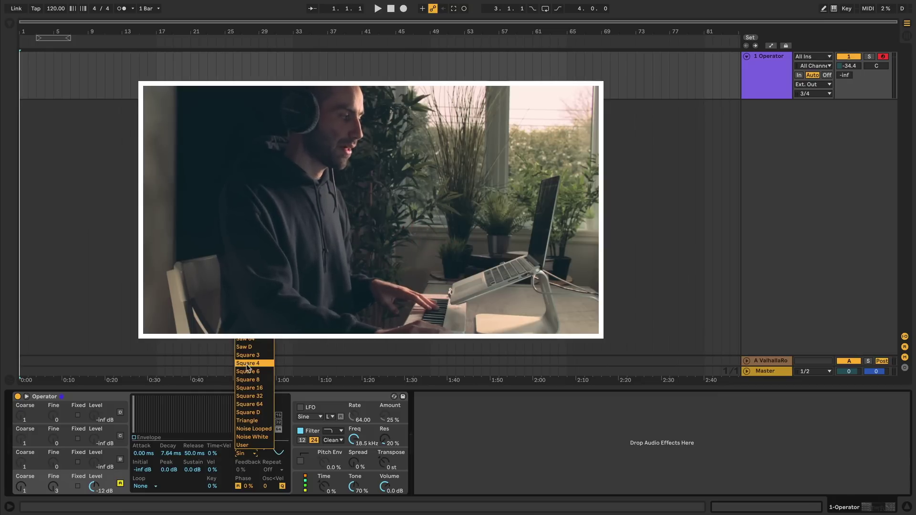
pyautogui.press('Escape')
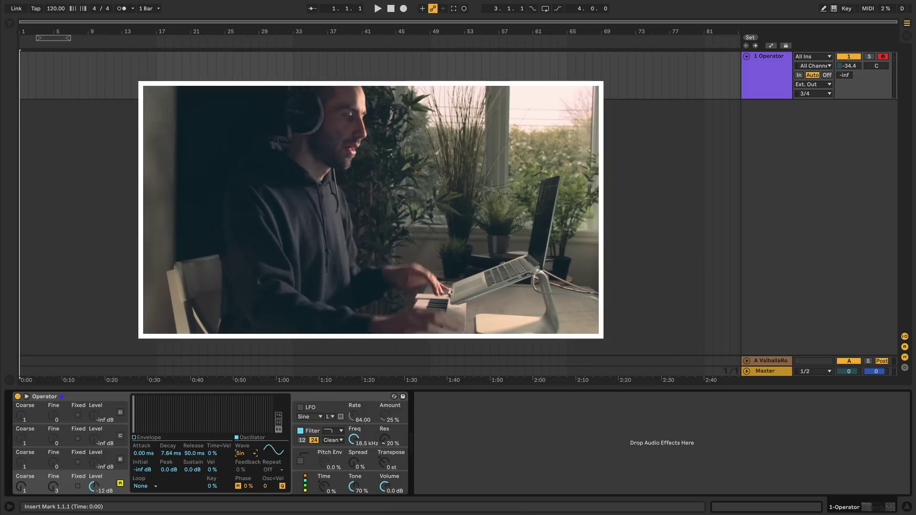
pyautogui.click(246, 454)
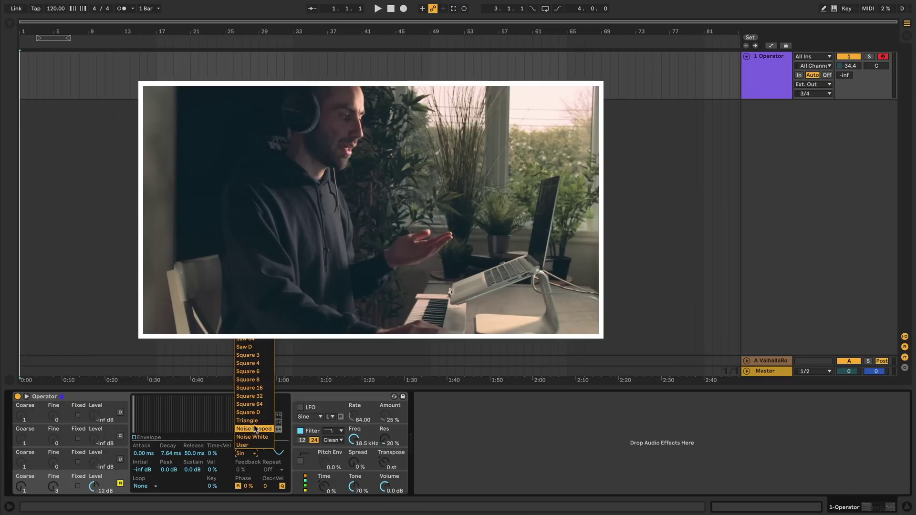
pyautogui.click(247, 453)
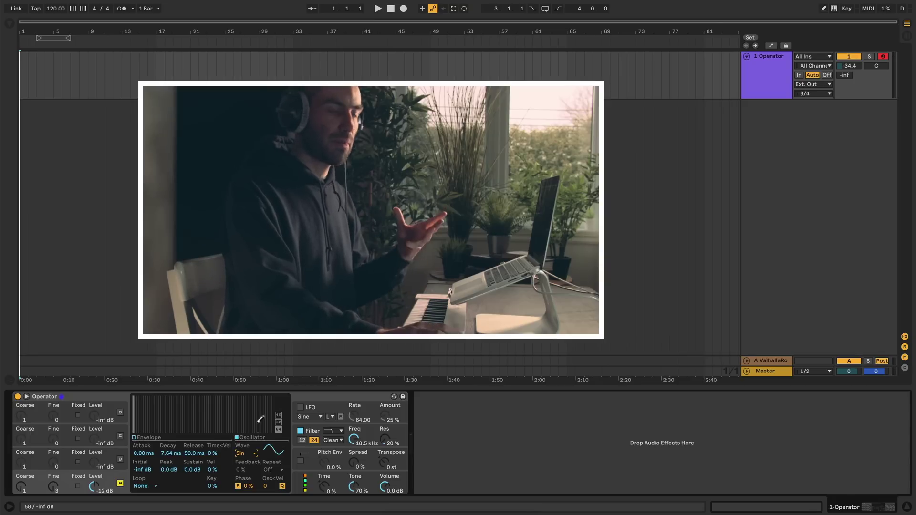
# Step: Switch oscillator A's waveform to User and draw a few separate upper harmonics of decreasing level
pyautogui.click(241, 454)
pyautogui.click(244, 445)
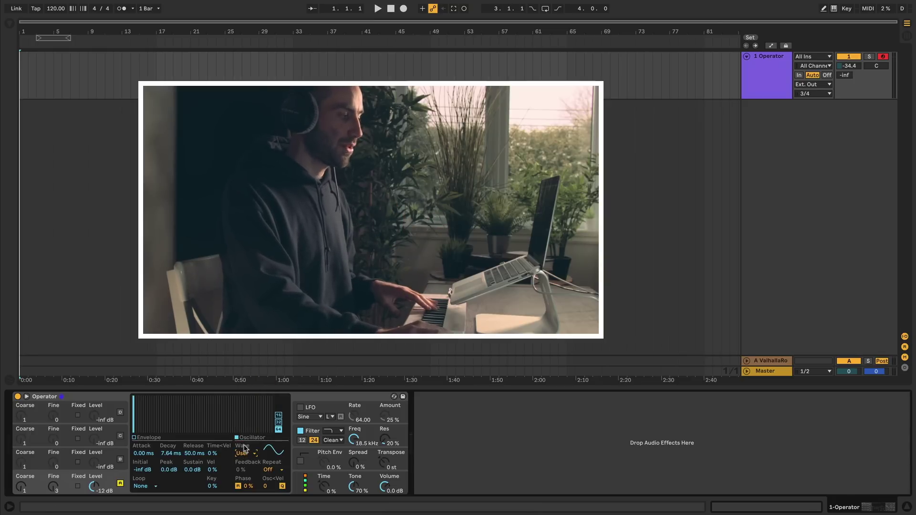
pyautogui.moveTo(140, 405)
pyautogui.mouseDown()
pyautogui.moveTo(170, 418)
pyautogui.moveTo(257, 422)
pyautogui.moveTo(141, 409)
pyautogui.moveTo(158, 430)
pyautogui.moveTo(235, 413)
pyautogui.mouseUp()
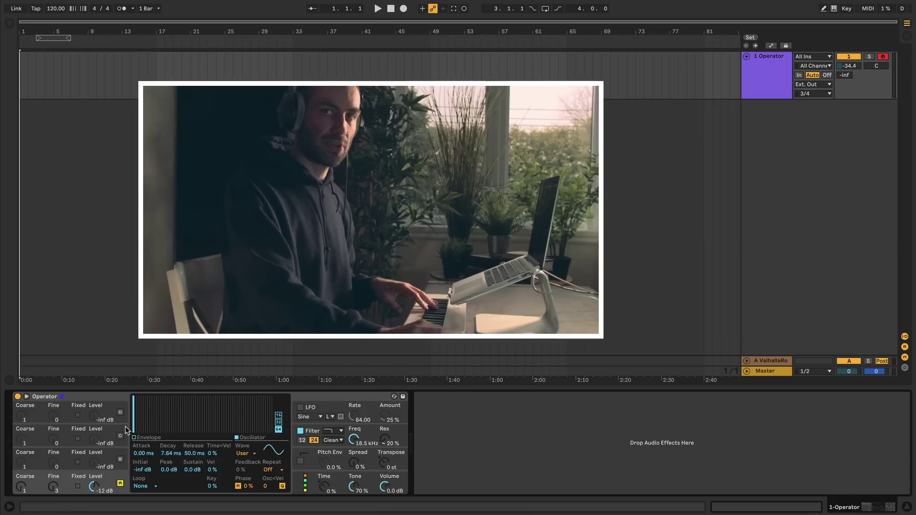
pyautogui.click(177, 431)
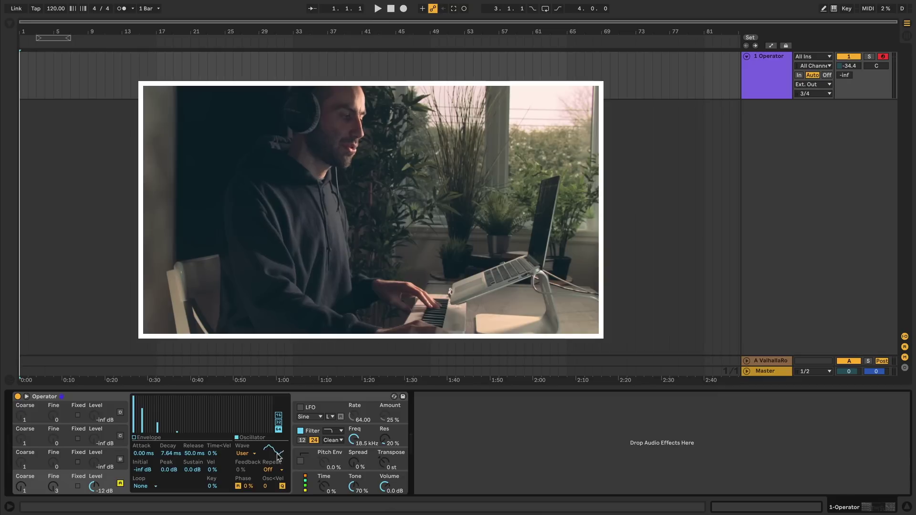
# Step: Replace the separate harmonics with a continuous descending series, and erase the upper part of that series
pyautogui.moveTo(135, 432); pyautogui.dragTo(186, 432)
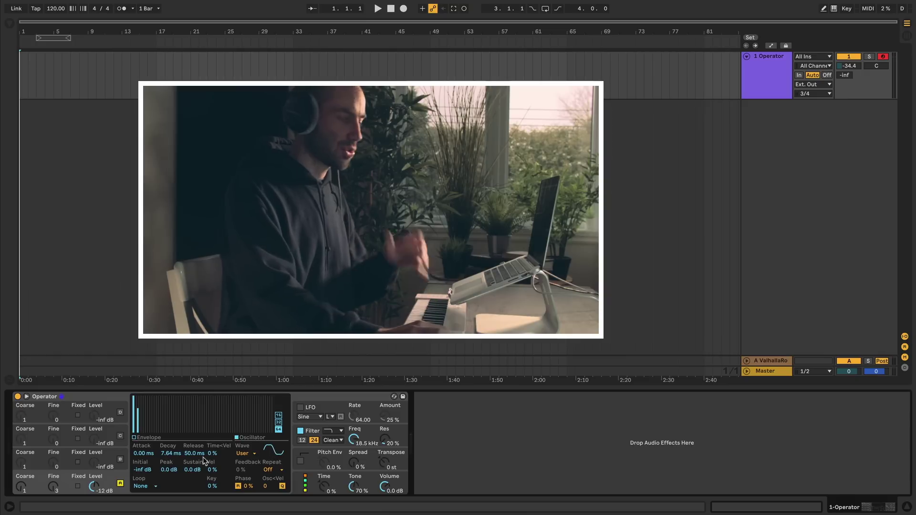
pyautogui.click(146, 422)
pyautogui.click(160, 428)
pyautogui.click(180, 431)
pyautogui.moveTo(138, 410); pyautogui.dragTo(241, 433)
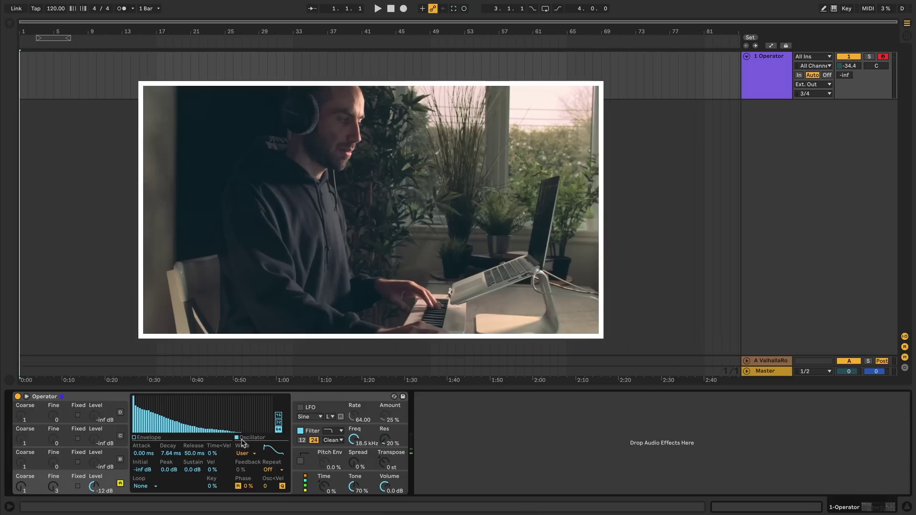
pyautogui.moveTo(238, 435); pyautogui.dragTo(160, 439)
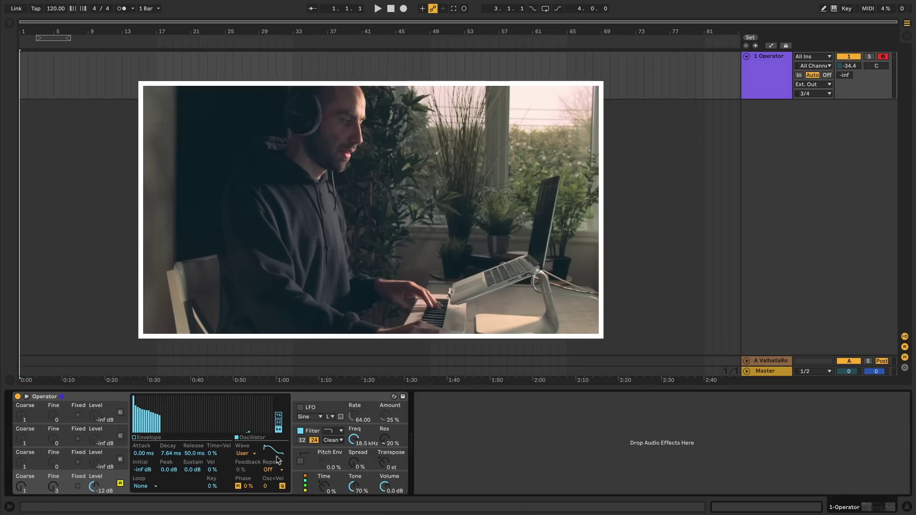
# Step: Load the Saw 64 waveform on oscillator A to compare its harmonics, and switch back to a blank User waveform
pyautogui.click(248, 453)
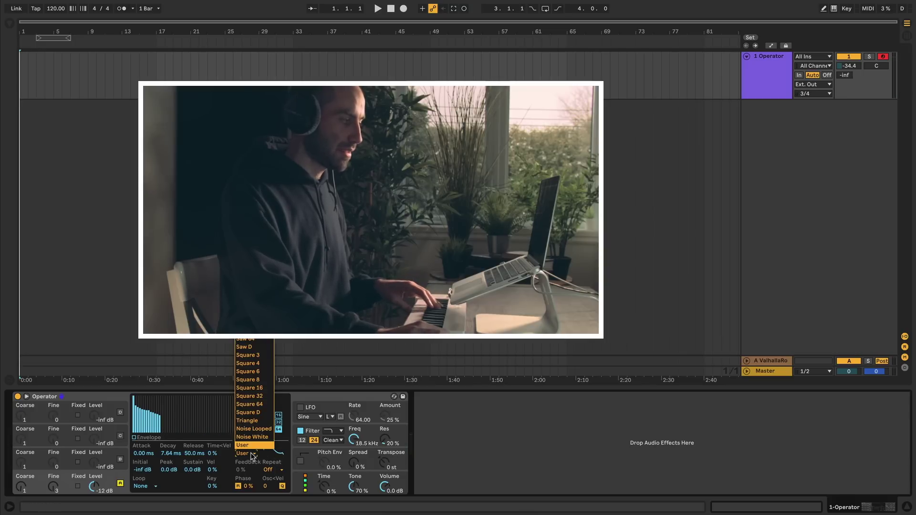
pyautogui.click(251, 340)
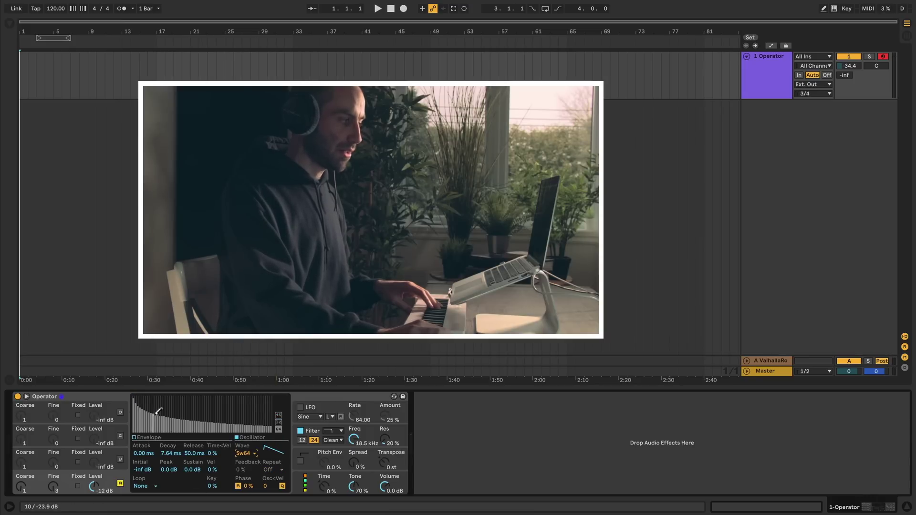
pyautogui.click(244, 453)
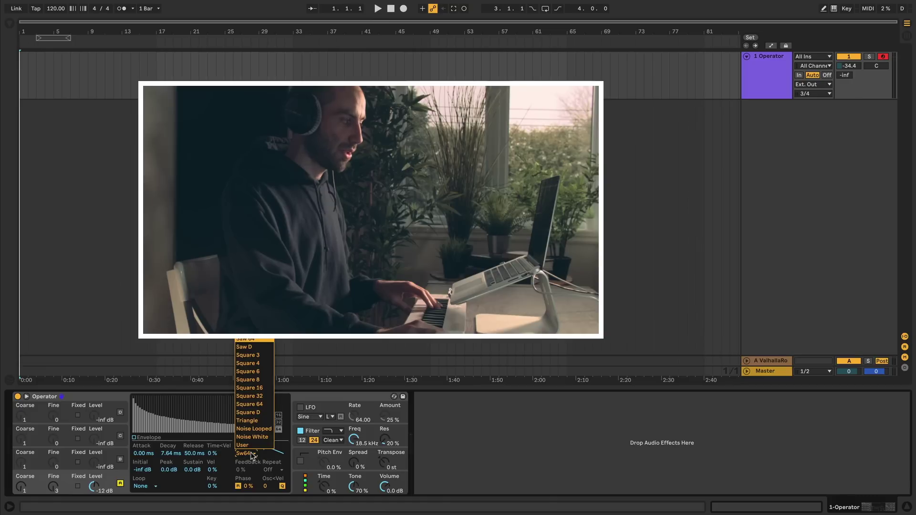
pyautogui.click(248, 447)
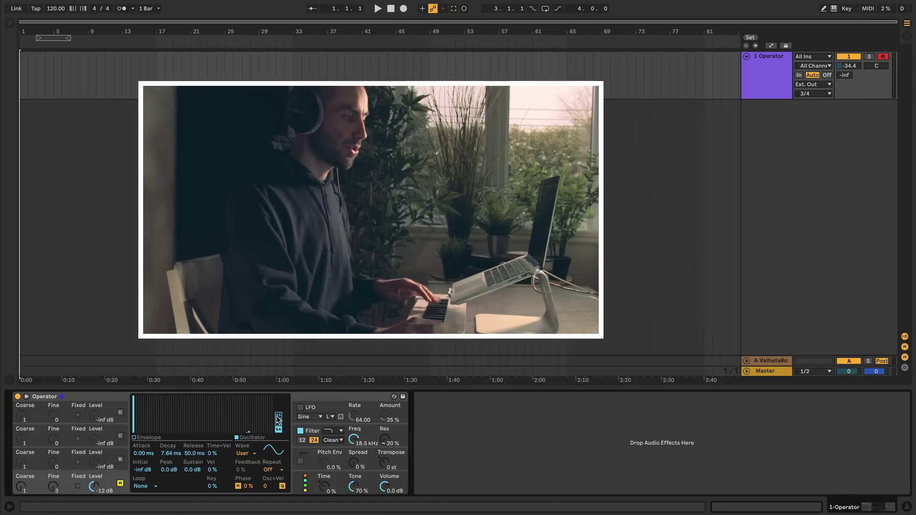
# Step: Try the 16- and 32-harmonic resolutions by drawing harmonics in each, and return to the 64-harmonic resolution
pyautogui.click(278, 415)
pyautogui.moveTo(151, 409); pyautogui.dragTo(244, 428)
pyautogui.click(278, 422)
pyautogui.moveTo(258, 419)
pyautogui.mouseDown()
pyautogui.moveTo(202, 423)
pyautogui.moveTo(241, 421)
pyautogui.mouseUp()
pyautogui.click(280, 430)
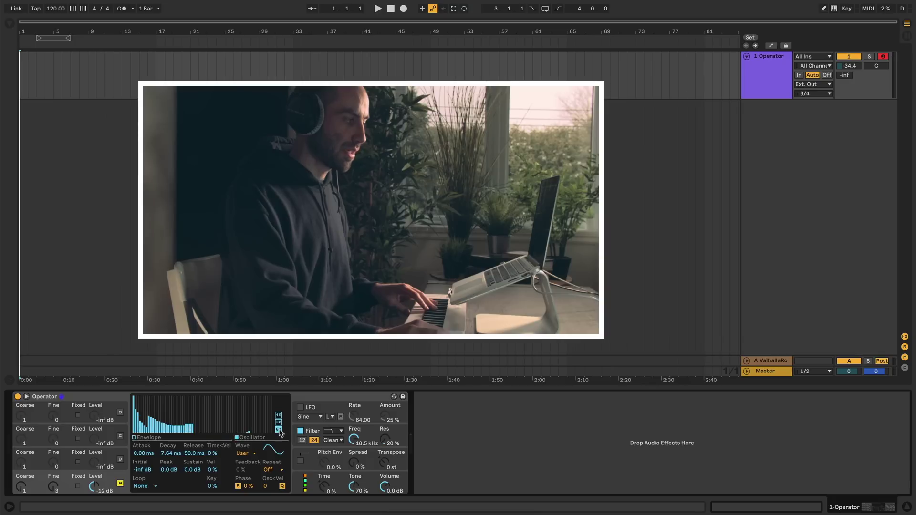
# Step: Draw and erase an irregular harmonic series across the spectrum, and add and remove a single harmonic at number 38
pyautogui.moveTo(140, 409)
pyautogui.mouseDown()
pyautogui.moveTo(171, 402)
pyautogui.moveTo(182, 417)
pyautogui.moveTo(205, 420)
pyautogui.moveTo(245, 405)
pyautogui.moveTo(276, 427)
pyautogui.mouseUp()
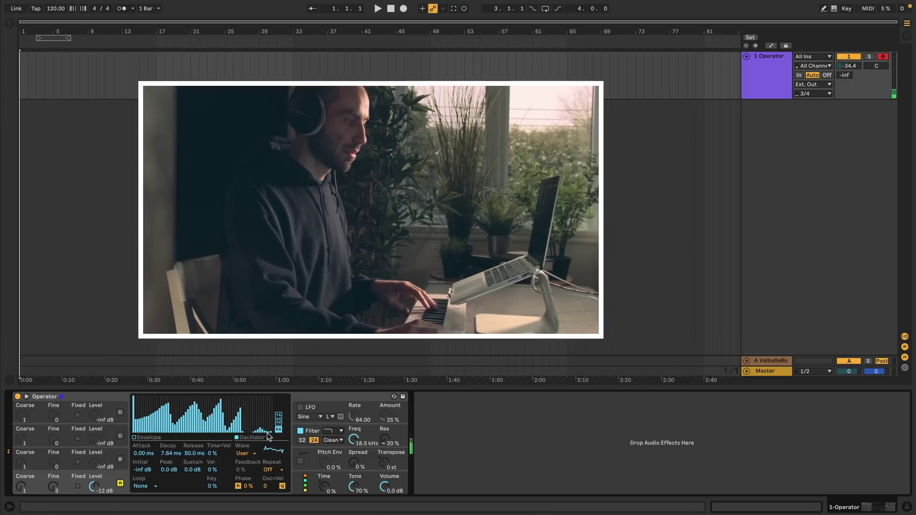
pyautogui.moveTo(271, 427); pyautogui.dragTo(136, 433)
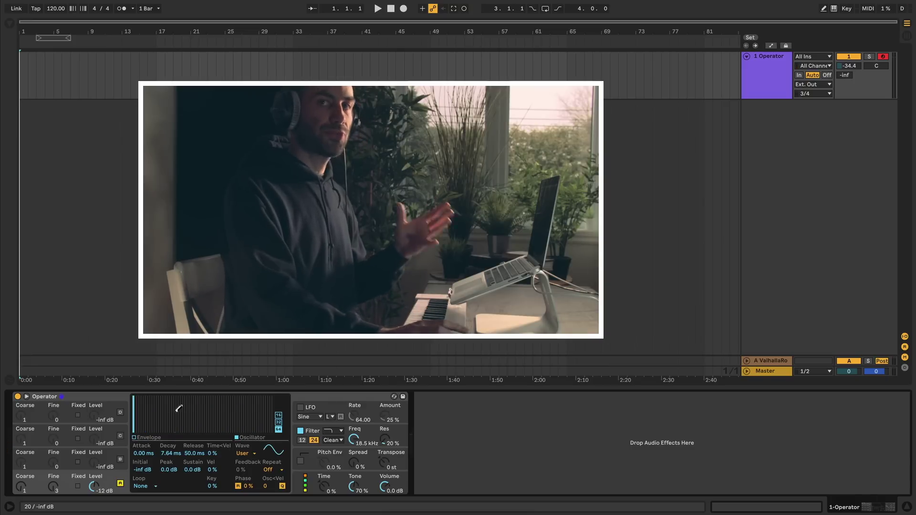
pyautogui.click(211, 419)
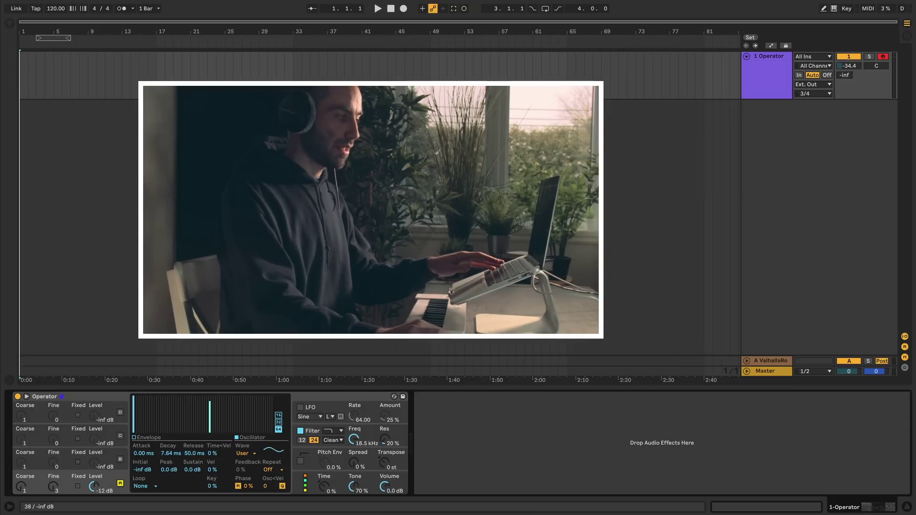
pyautogui.moveTo(210, 411)
pyautogui.mouseDown()
pyautogui.moveTo(210, 398)
pyautogui.moveTo(214, 426)
pyautogui.mouseUp()
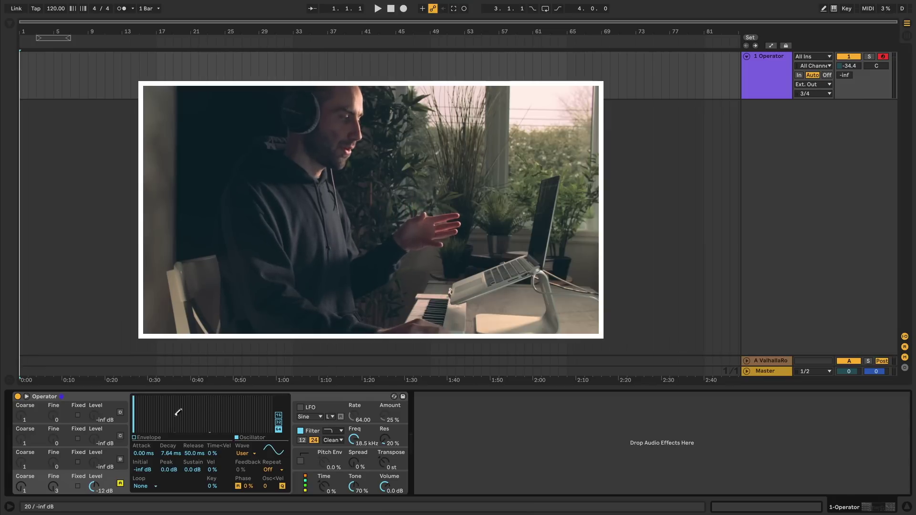
# Step: Restrict oscillator A's harmonic editing to Even, draw a short descending series in the lower harmonics, and erase it
pyautogui.rightClick(205, 417)
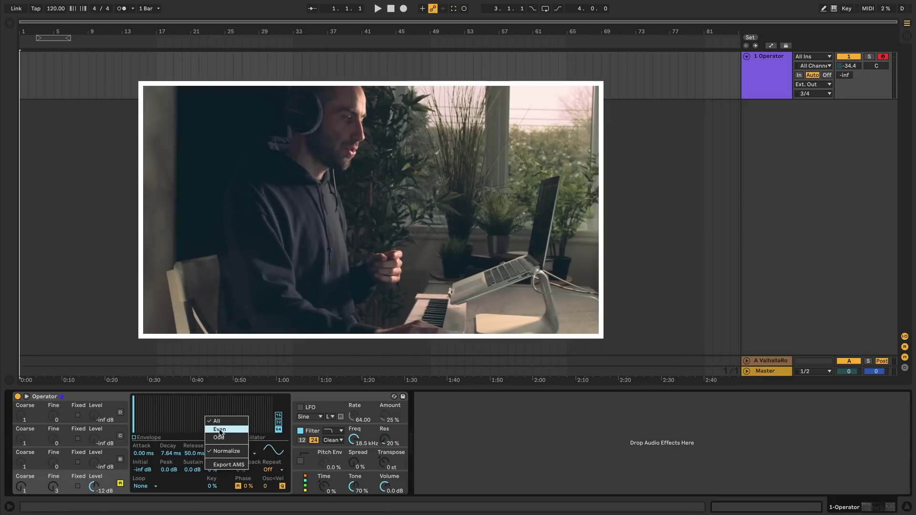
pyautogui.click(220, 430)
pyautogui.moveTo(137, 403); pyautogui.dragTo(160, 414)
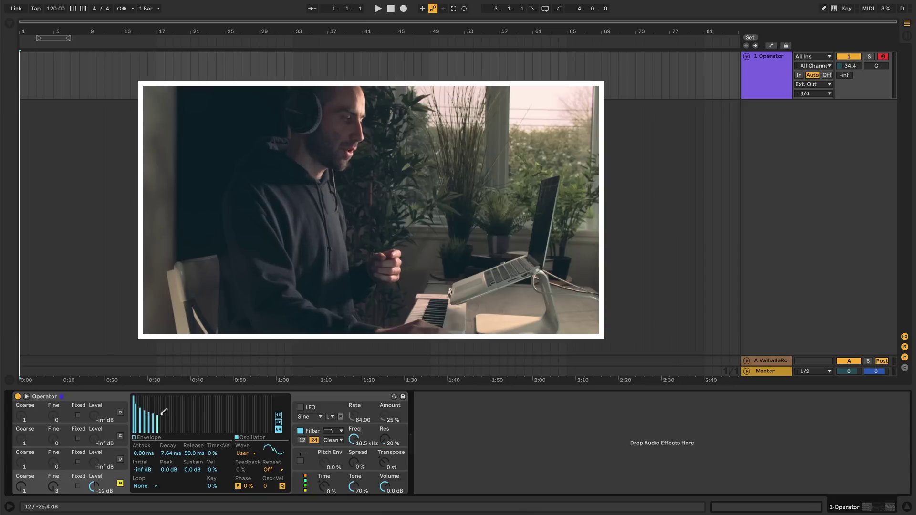
pyautogui.moveTo(264, 426); pyautogui.dragTo(139, 432)
# Step: Restrict oscillator A's harmonic editing to Odd, draw a descending series, erase it, and view the remaining harmonic editing options
pyautogui.rightClick(164, 417)
pyautogui.click(174, 436)
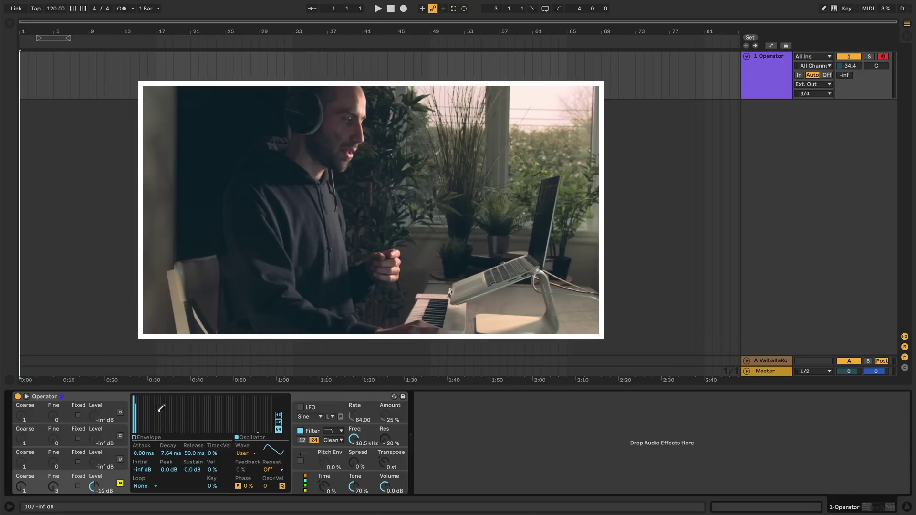
pyautogui.moveTo(141, 415); pyautogui.dragTo(185, 423)
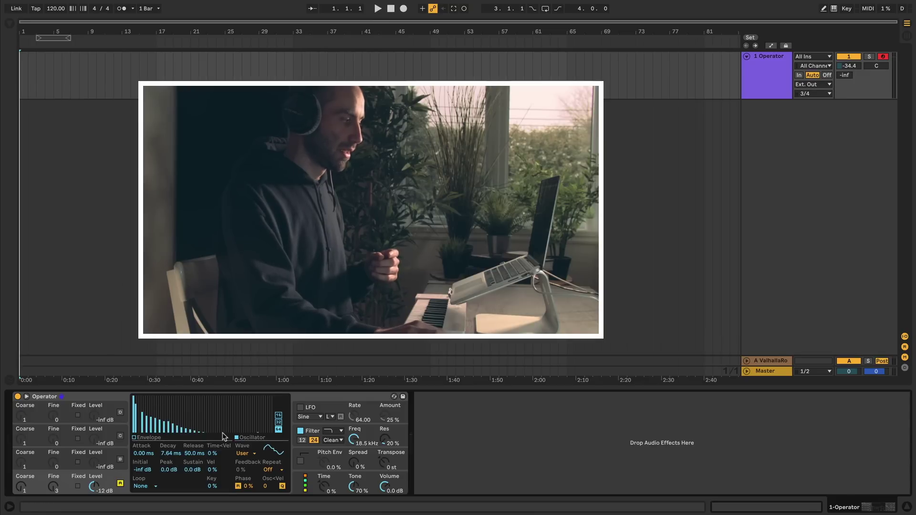
pyautogui.moveTo(173, 432); pyautogui.dragTo(136, 431)
pyautogui.rightClick(181, 413)
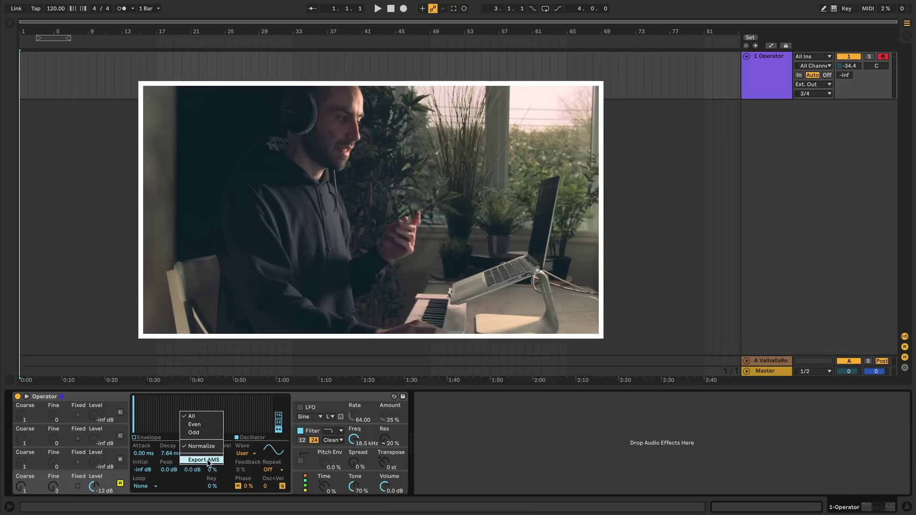
pyautogui.click(293, 403)
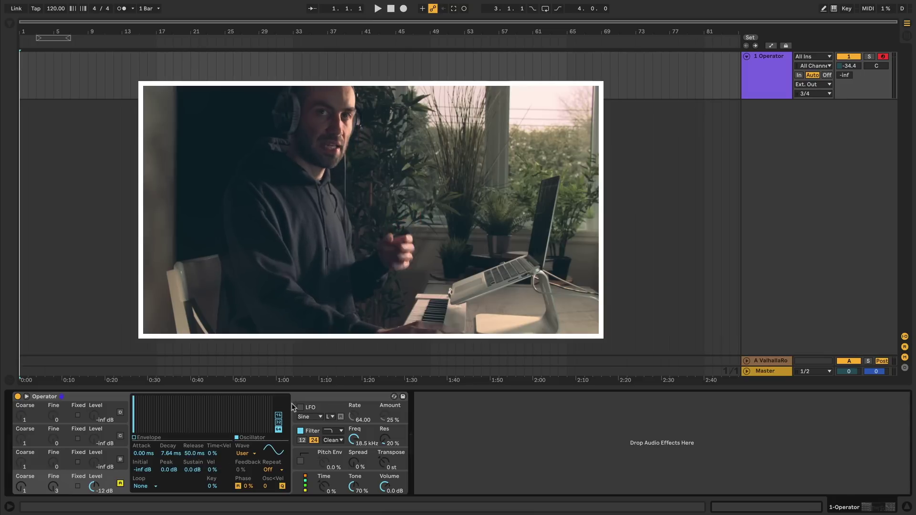
# Step: Look at the Repeat options, and draw a continuous descending harmonic series across roughly the lower two thirds of oscillator A's spectrum
pyautogui.click(272, 470)
pyautogui.click(276, 471)
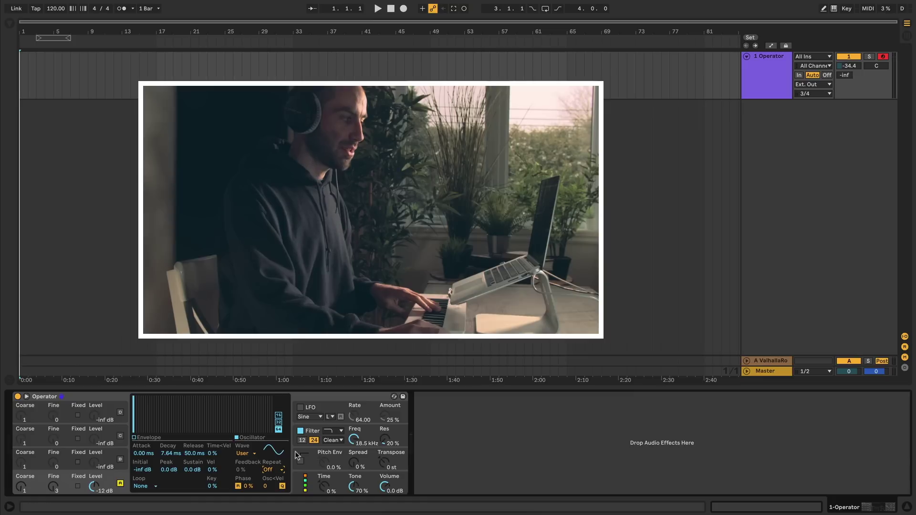
pyautogui.click(273, 472)
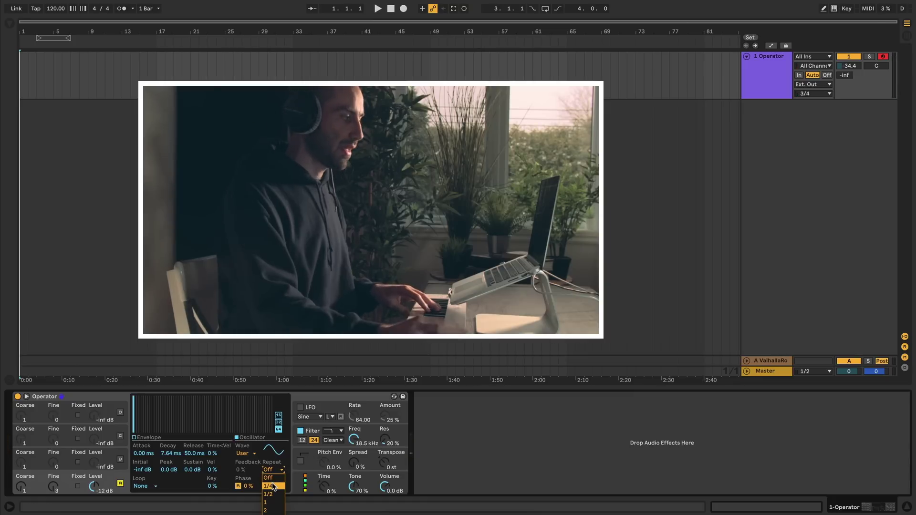
pyautogui.moveTo(134, 400); pyautogui.dragTo(225, 421)
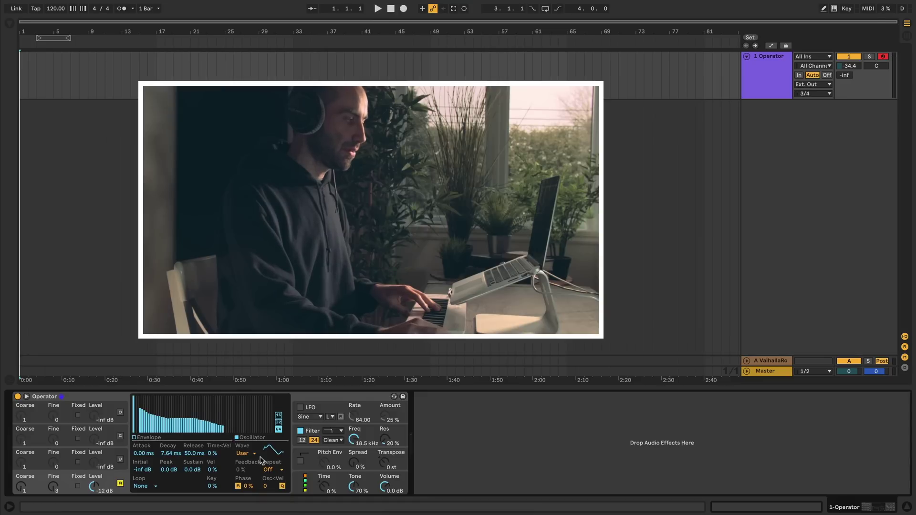
# Step: Compare several Repeat settings on oscillator A's drawn harmonics, from 1/2 up to 4, and set Repeat to Off
pyautogui.click(265, 470)
pyautogui.click(272, 489)
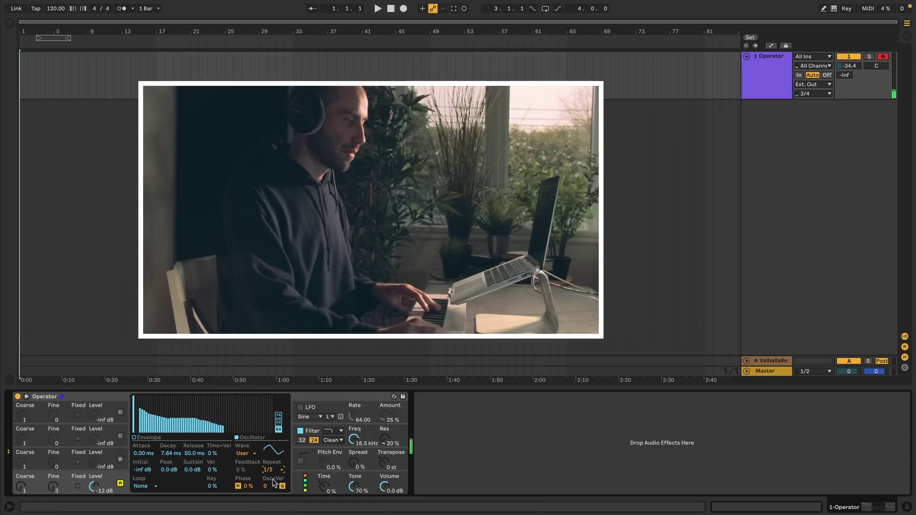
pyautogui.click(273, 470)
pyautogui.click(272, 501)
pyautogui.click(271, 472)
pyautogui.click(272, 508)
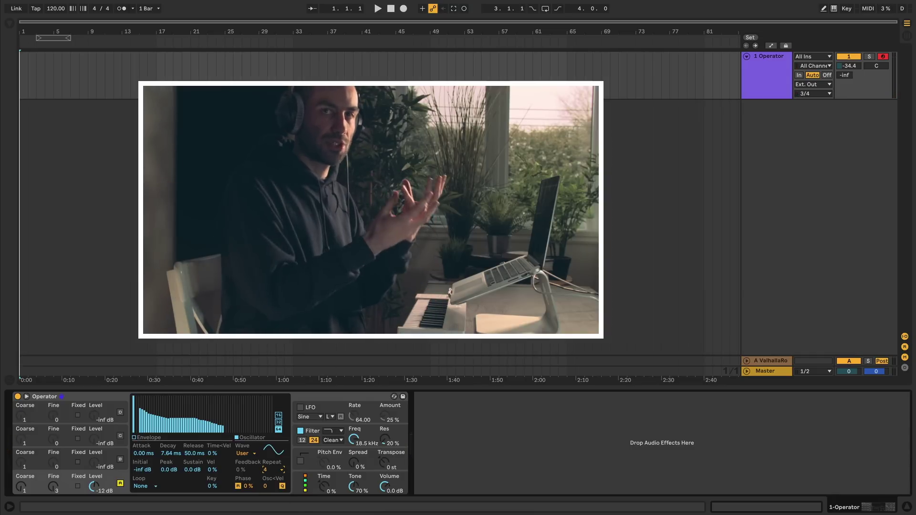
pyautogui.click(272, 471)
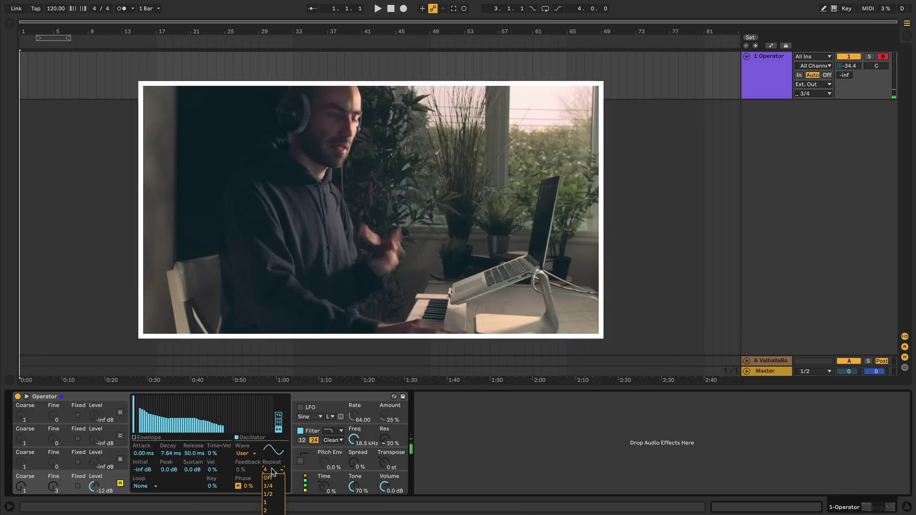
pyautogui.click(268, 478)
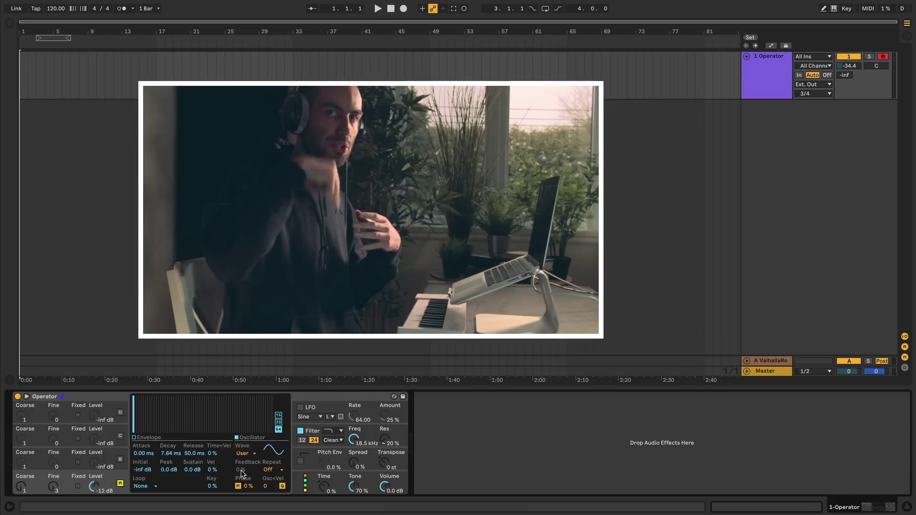
# Step: Try switching on oscillator D, undo that change, and try adjusting oscillator A's phase
pyautogui.click(120, 413)
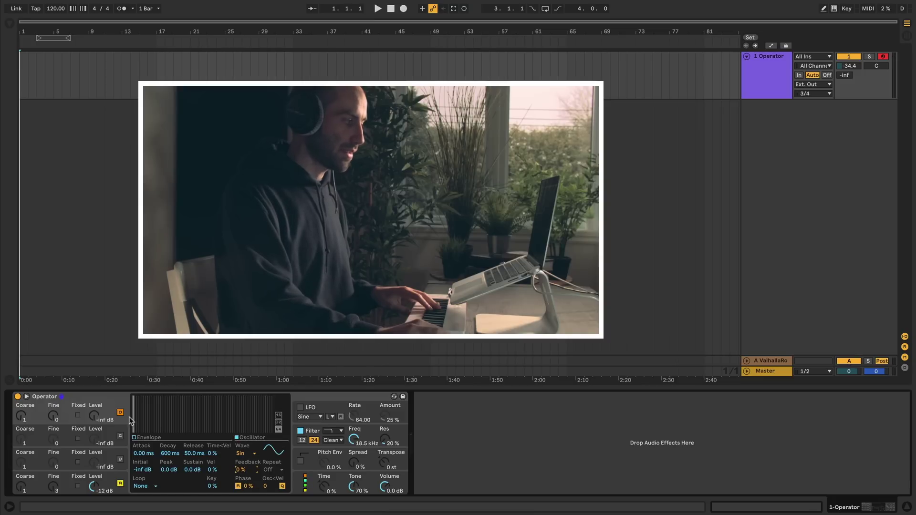
pyautogui.hotkey('ctrl', 'z')
pyautogui.moveTo(248, 487); pyautogui.dragTo(247, 480)
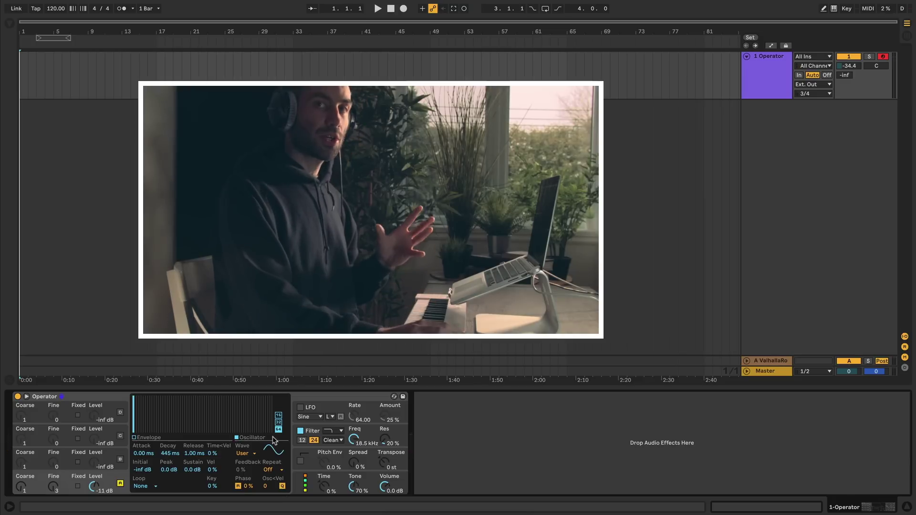
# Step: Shape oscillator A's envelope with a 58.3 ms attack, 120 ms decay, -18 dB sustain and -1.4 dB peak
pyautogui.click(148, 439)
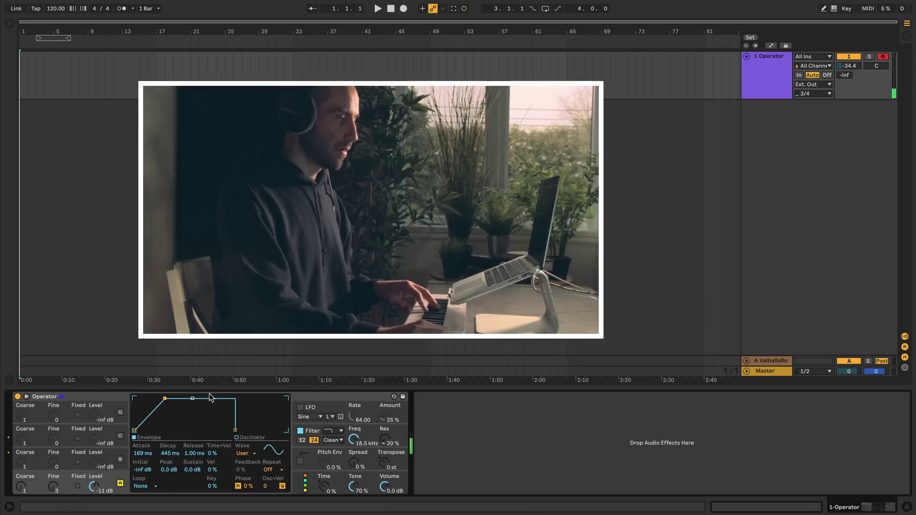
pyautogui.moveTo(193, 398); pyautogui.dragTo(164, 399)
pyautogui.moveTo(143, 457); pyautogui.dragTo(144, 447)
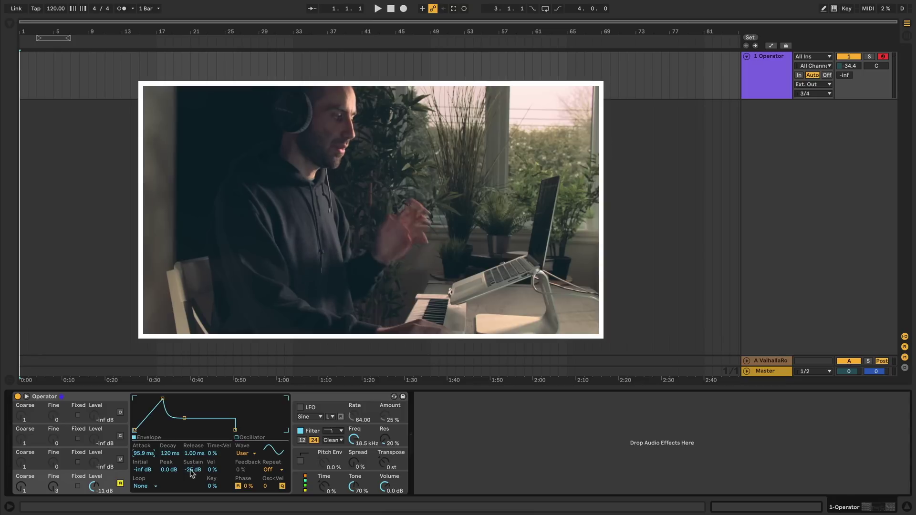
pyautogui.moveTo(164, 404); pyautogui.dragTo(141, 430)
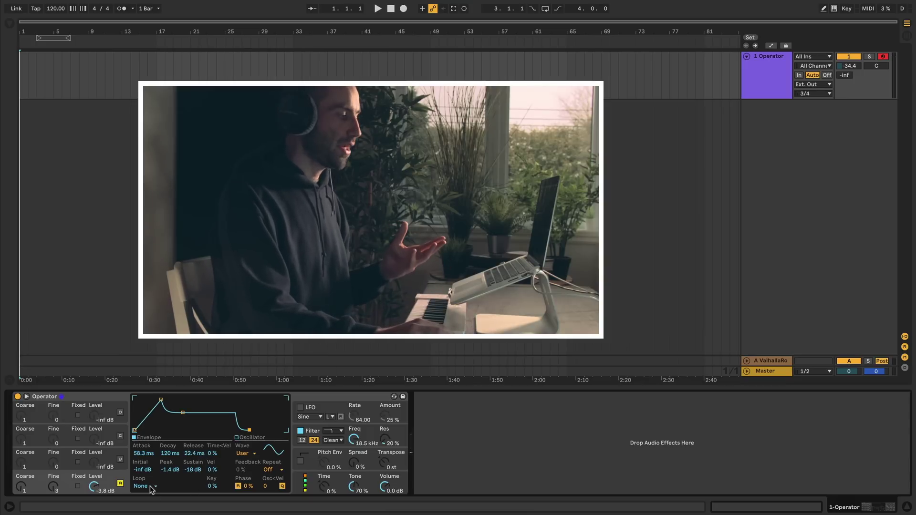
# Step: Loop oscillator A's envelope with a 30 ms attack, 22.4 ms decay and -22 dB sustain, and change the loop mode to Beat
pyautogui.click(143, 487)
pyautogui.click(151, 490)
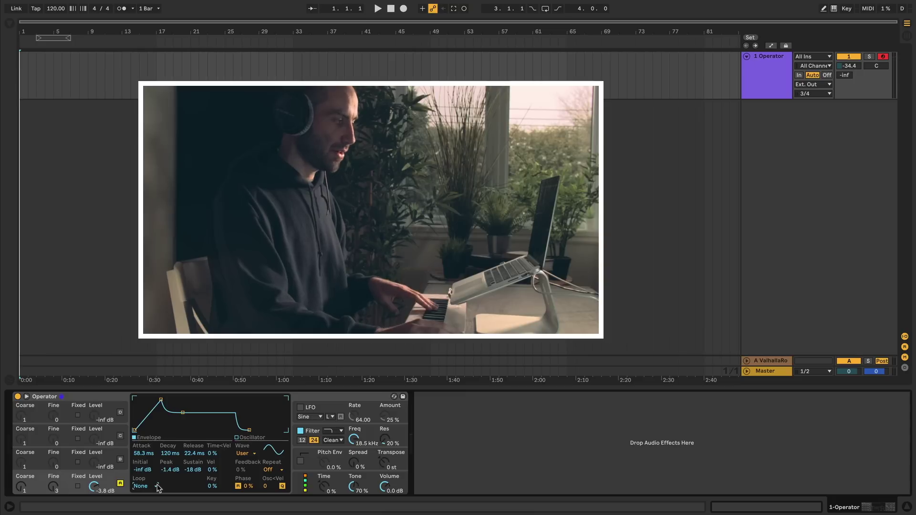
pyautogui.click(155, 487)
pyautogui.click(143, 495)
pyautogui.moveTo(183, 413); pyautogui.dragTo(177, 415)
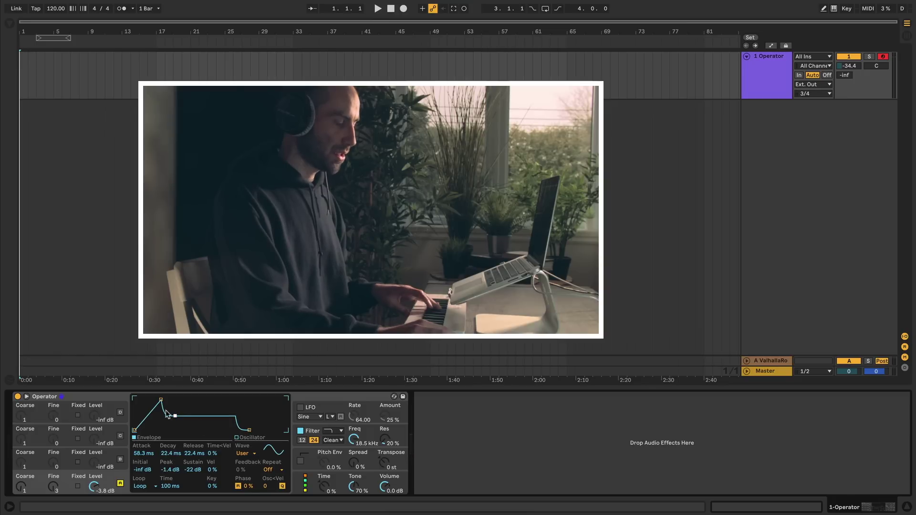
pyautogui.moveTo(160, 400)
pyautogui.mouseDown()
pyautogui.moveTo(149, 399)
pyautogui.moveTo(172, 399)
pyautogui.moveTo(159, 398)
pyautogui.mouseUp()
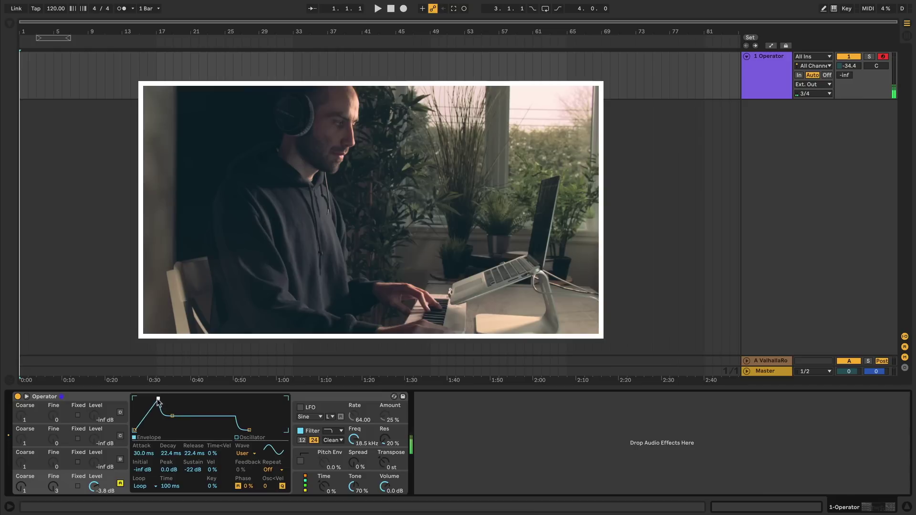
pyautogui.click(138, 486)
pyautogui.click(139, 510)
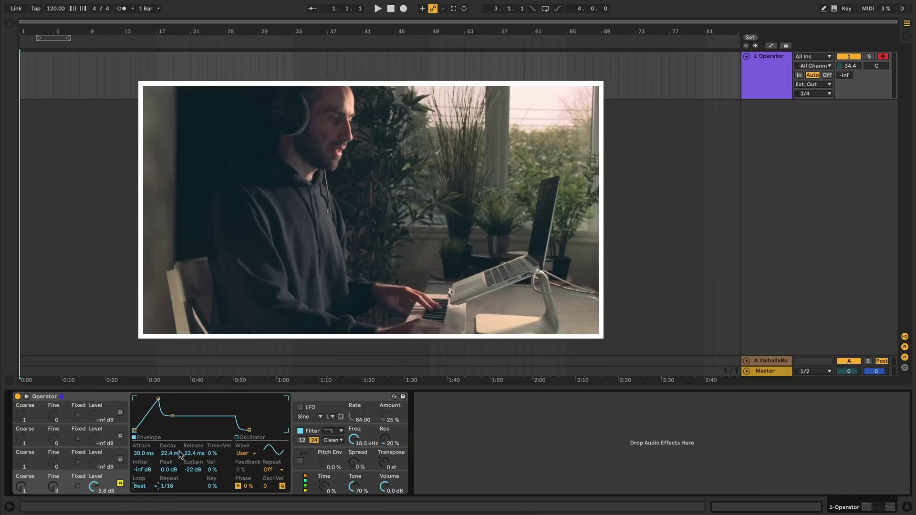
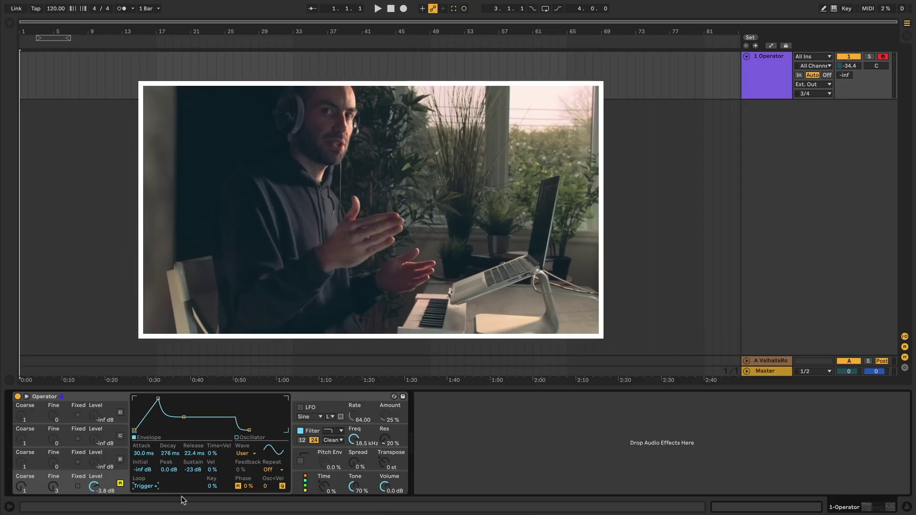
# Step: Turn on oscillator B, and switch oscillators C and D on and off again
pyautogui.click(120, 460)
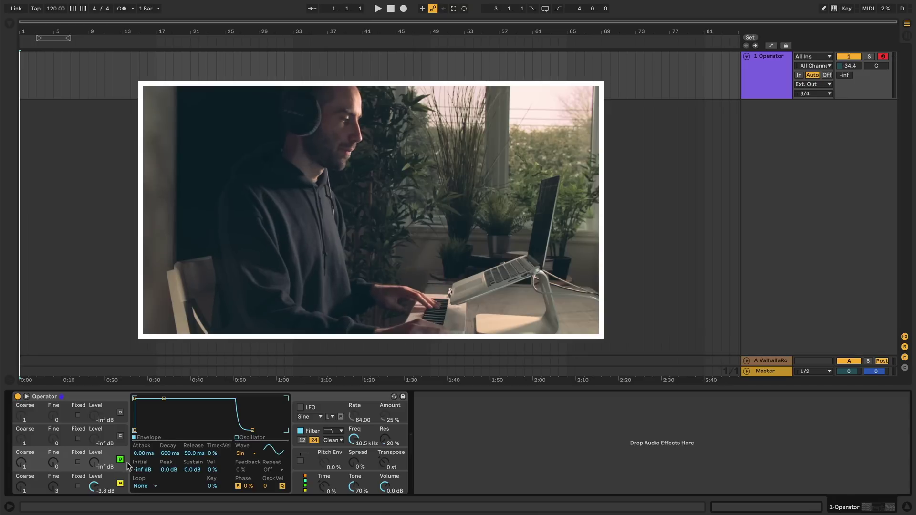
pyautogui.click(120, 413)
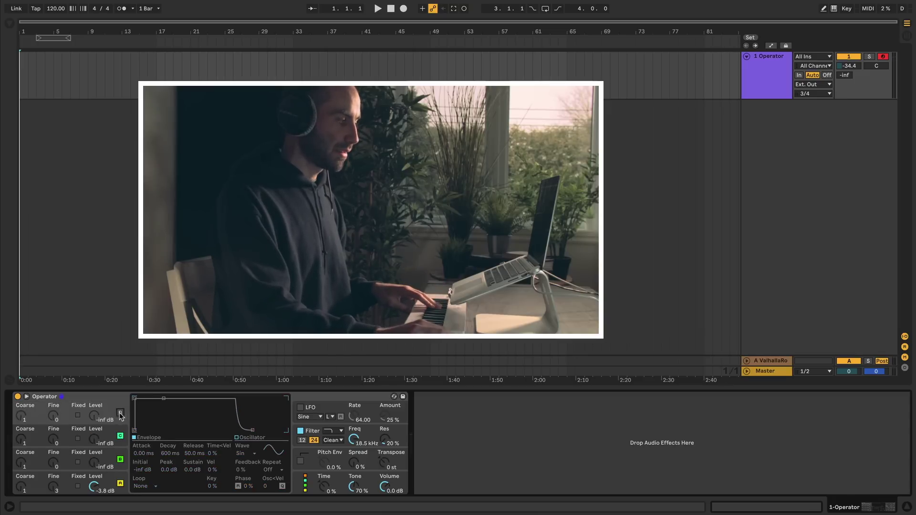
pyautogui.click(122, 414)
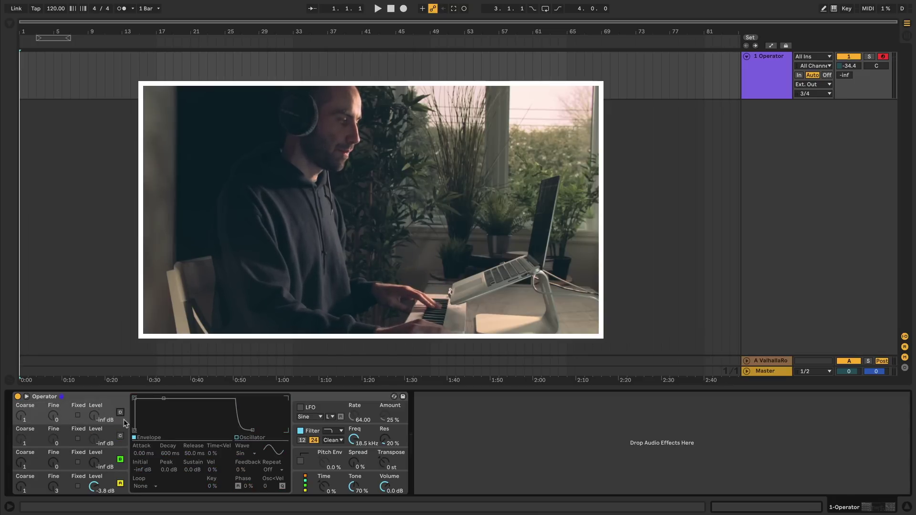
# Step: Raise oscillator B's level to -19 dB and try different coarse tuning values on it
pyautogui.click(123, 474)
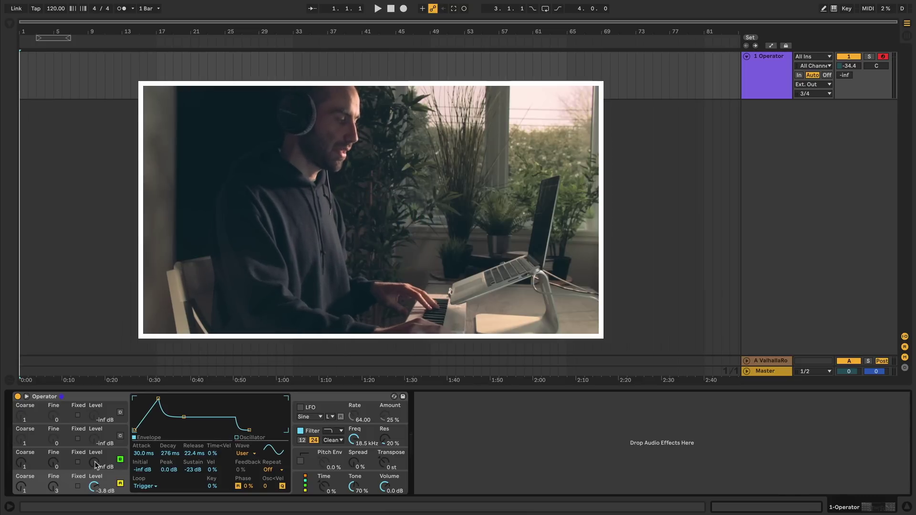
pyautogui.moveTo(96, 465); pyautogui.dragTo(96, 463)
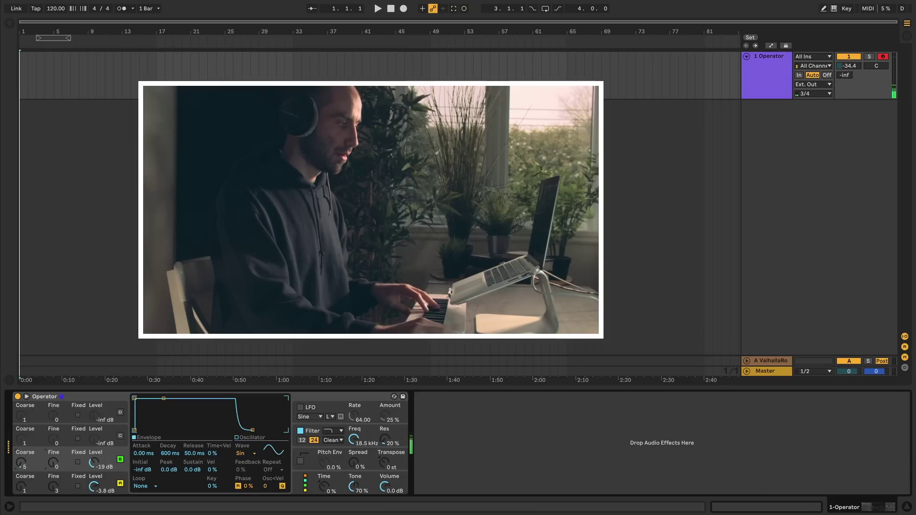
pyautogui.moveTo(21, 462); pyautogui.dragTo(21, 467)
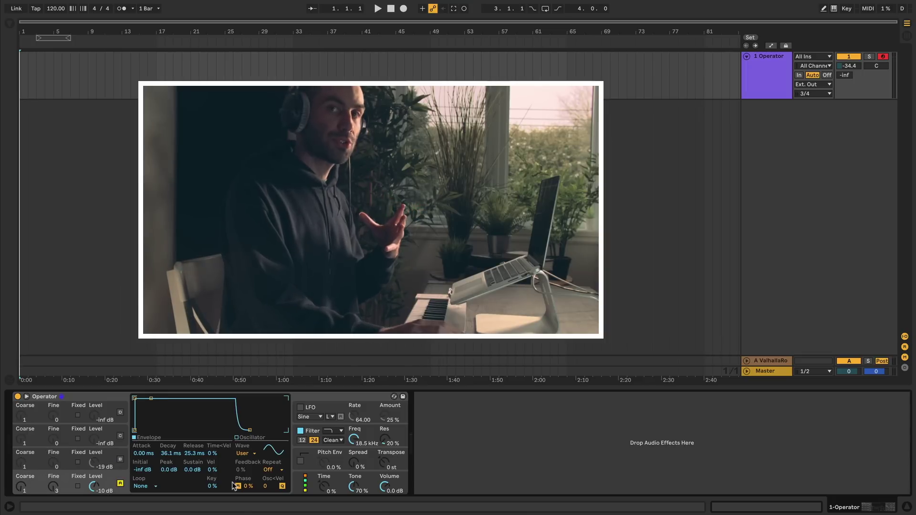
# Step: Examine oscillator A's options for copying oscillators and envelopes and presetting envelope levels, and dismiss them
pyautogui.rightClick(229, 459)
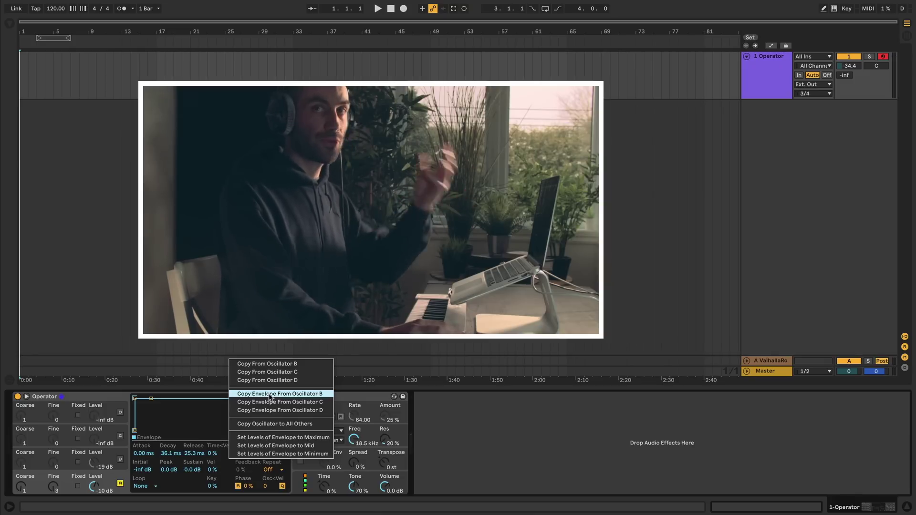
pyautogui.click(227, 486)
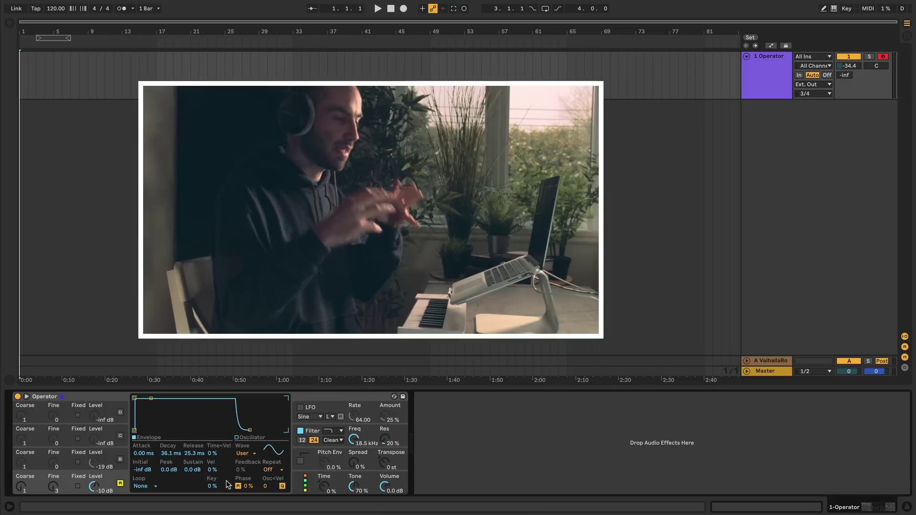
pyautogui.click(122, 411)
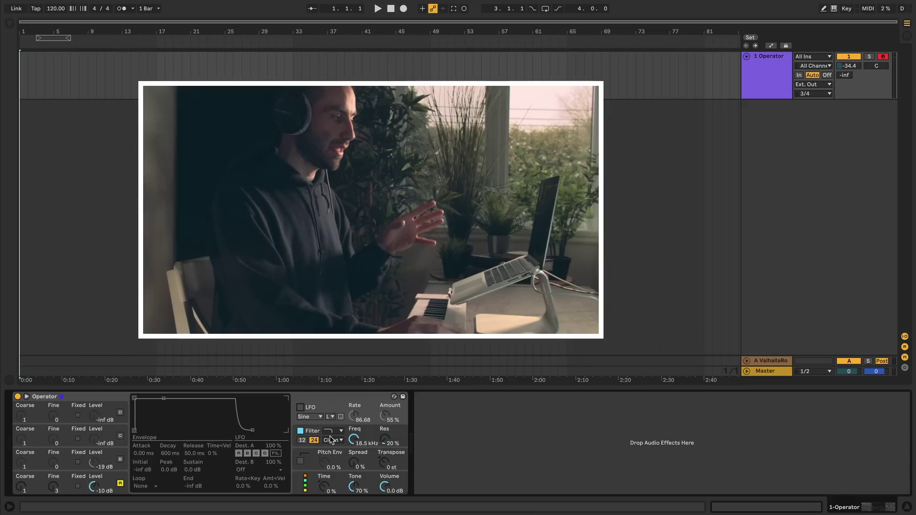
# Step: Compare the sound with the LFO on and off, and leave the LFO on
pyautogui.click(300, 408)
pyautogui.click(300, 407)
pyautogui.click(300, 408)
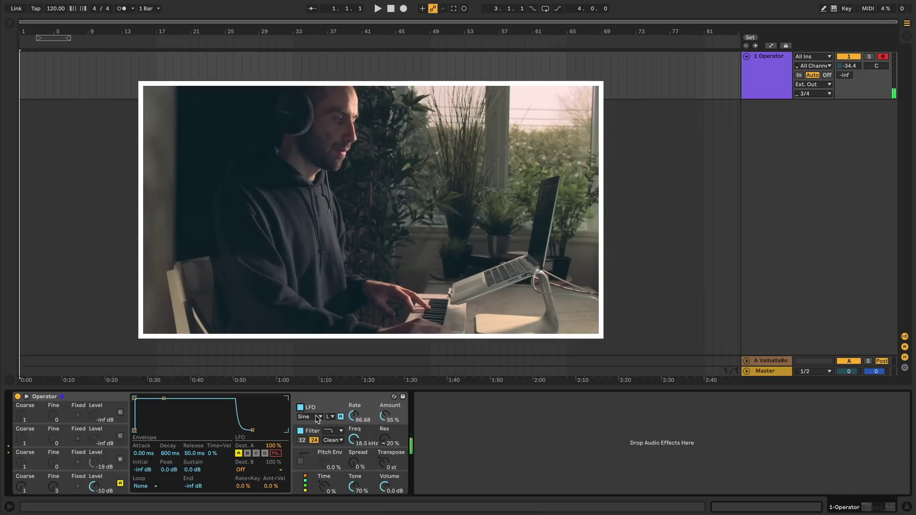
# Step: Try the square waveform and another shape for the LFO, and return it to Sine
pyautogui.click(318, 417)
pyautogui.click(313, 432)
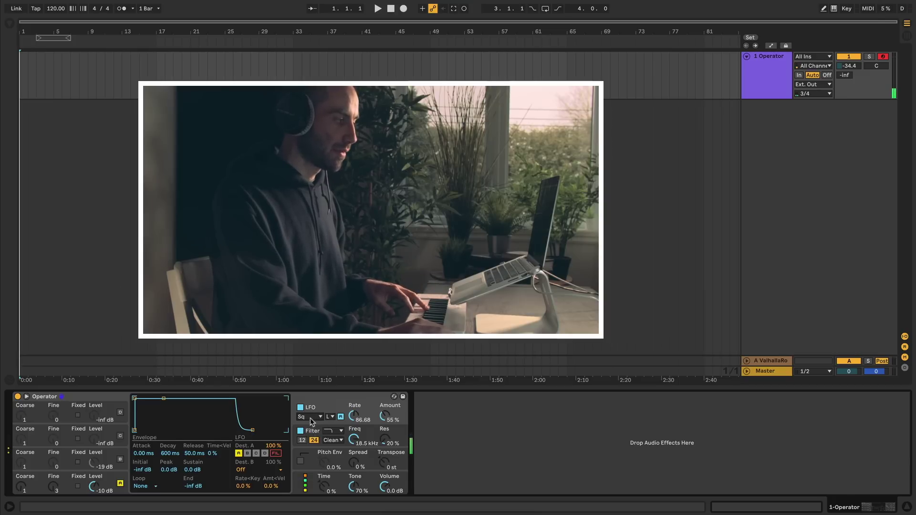
pyautogui.click(312, 418)
pyautogui.click(310, 441)
pyautogui.click(311, 417)
pyautogui.click(311, 425)
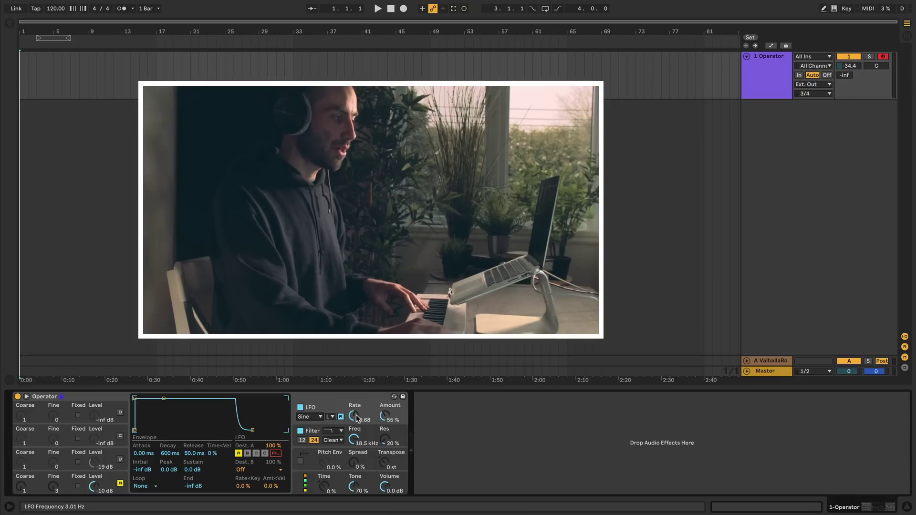
# Step: Raise the LFO rate to 102.81 and try changing the LFO amount
pyautogui.moveTo(354, 419); pyautogui.dragTo(354, 382)
pyautogui.moveTo(354, 419); pyautogui.dragTo(354, 423)
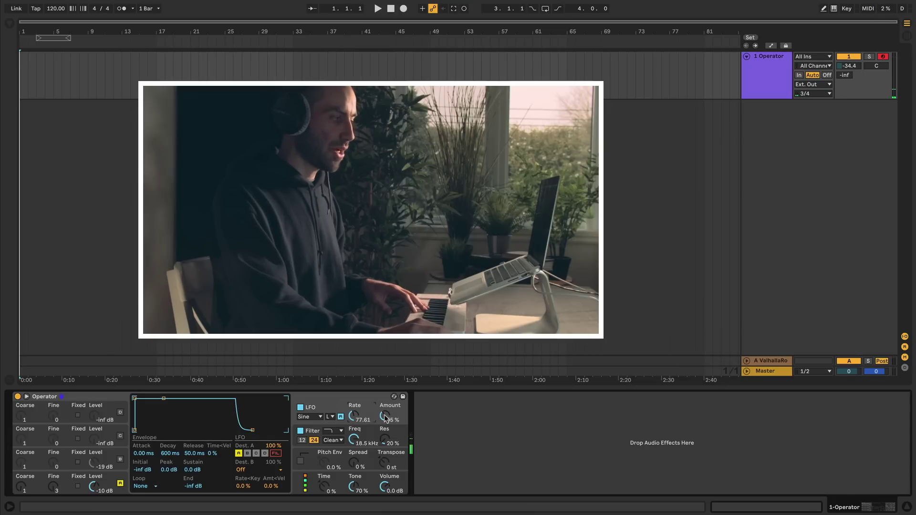
pyautogui.moveTo(385, 415); pyautogui.dragTo(385, 386)
# Step: Switch the LFO range to High and bring the rate down to about 24
pyautogui.click(330, 417)
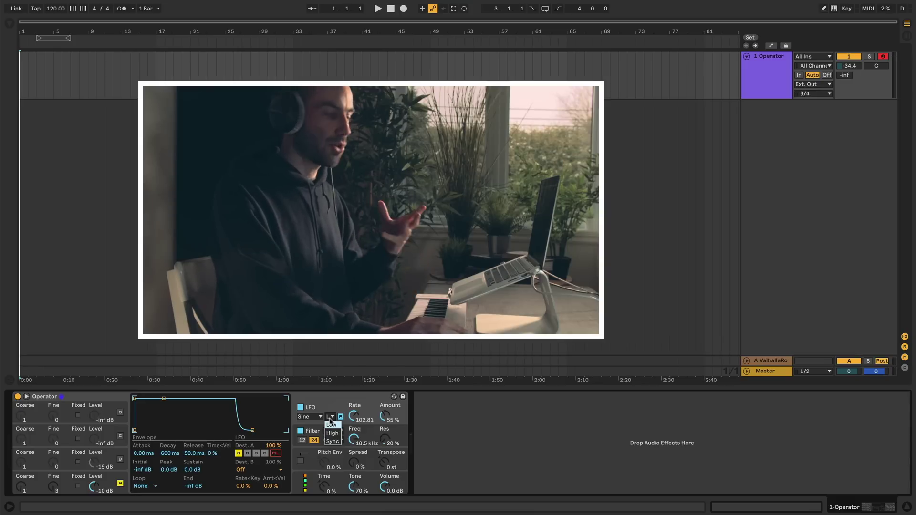
pyautogui.click(333, 434)
pyautogui.moveTo(354, 416); pyautogui.dragTo(354, 427)
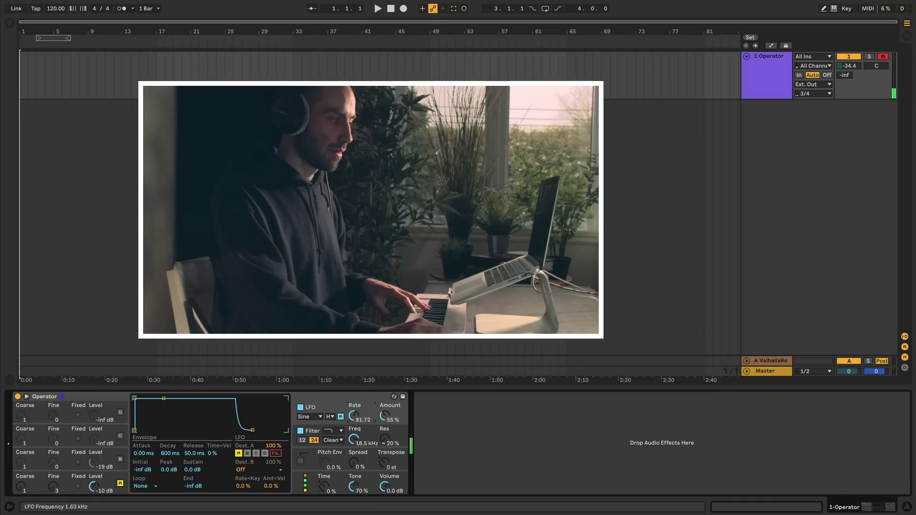
pyautogui.moveTo(354, 428); pyautogui.dragTo(343, 417)
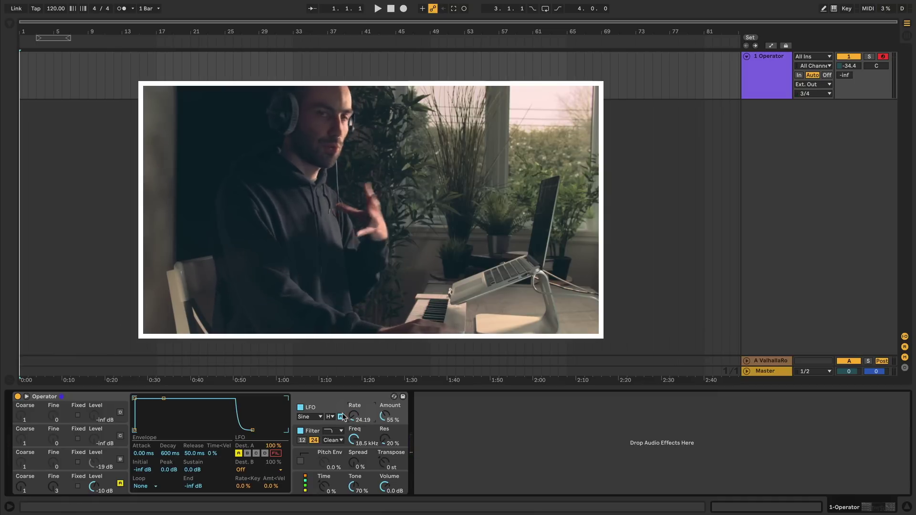
# Step: Try the Sync range for the LFO and return it to Low
pyautogui.click(331, 417)
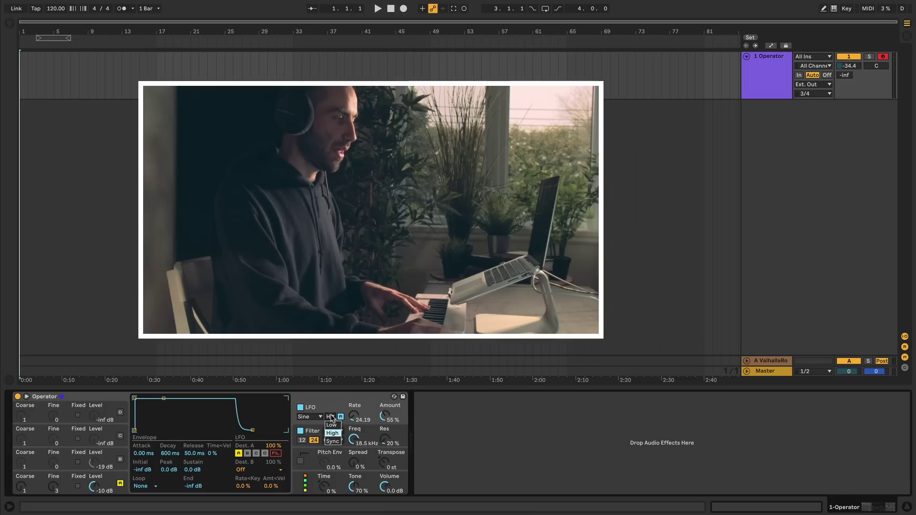
pyautogui.click(330, 442)
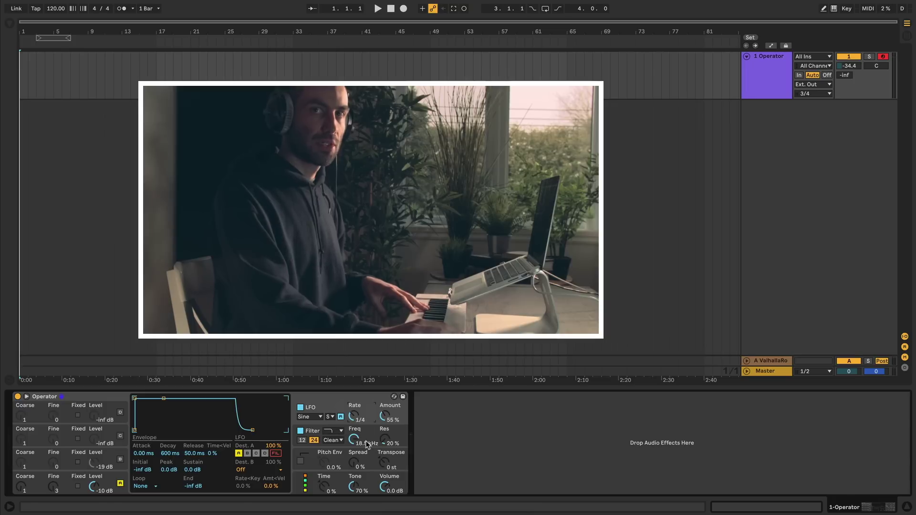
pyautogui.click(341, 418)
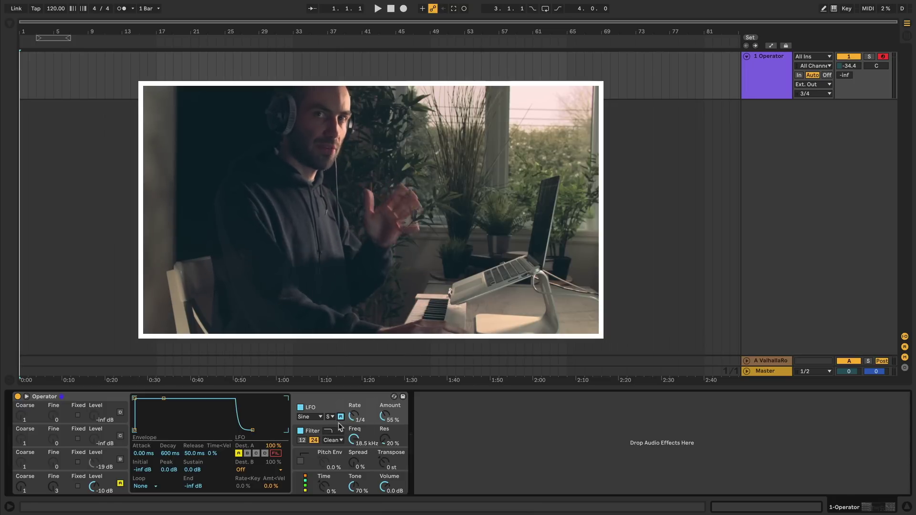
pyautogui.click(330, 417)
pyautogui.click(332, 408)
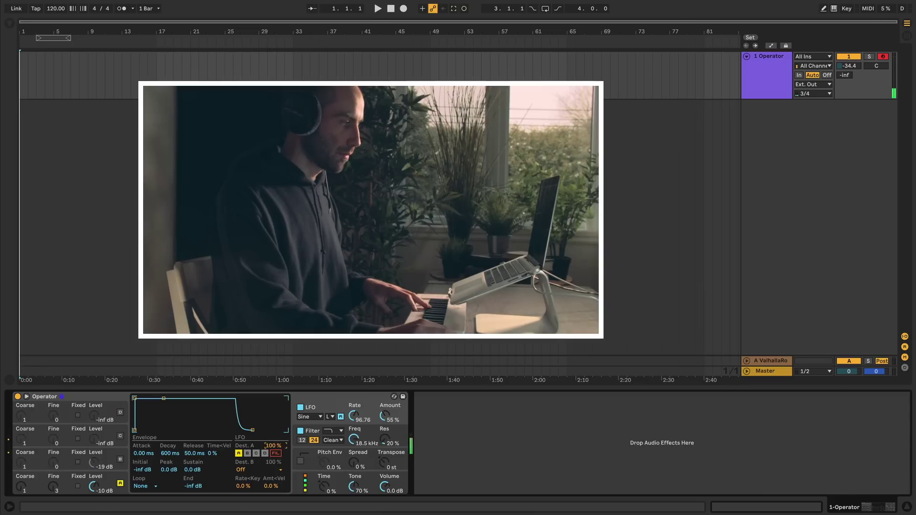
# Step: Route the LFO's destination B to Panorama and reset that destination's amount to 0%
pyautogui.click(247, 471)
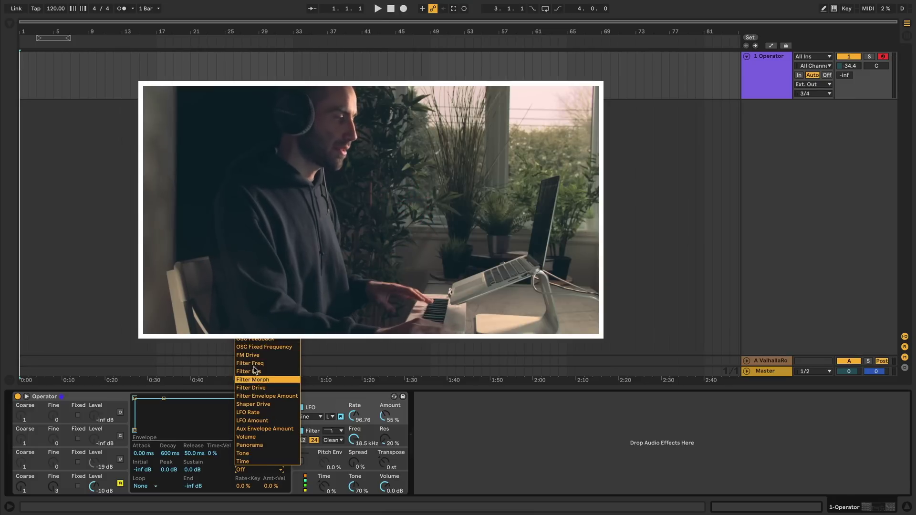
pyautogui.click(249, 445)
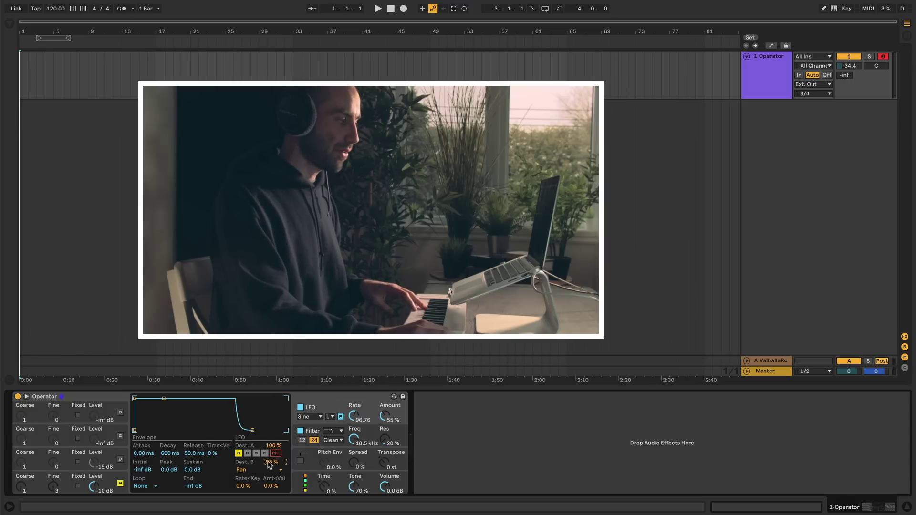
pyautogui.press('Delete')
# Step: Try the LFO's Rate<Key and Amt<Vel at high values, and reset both to 0%
pyautogui.click(243, 486)
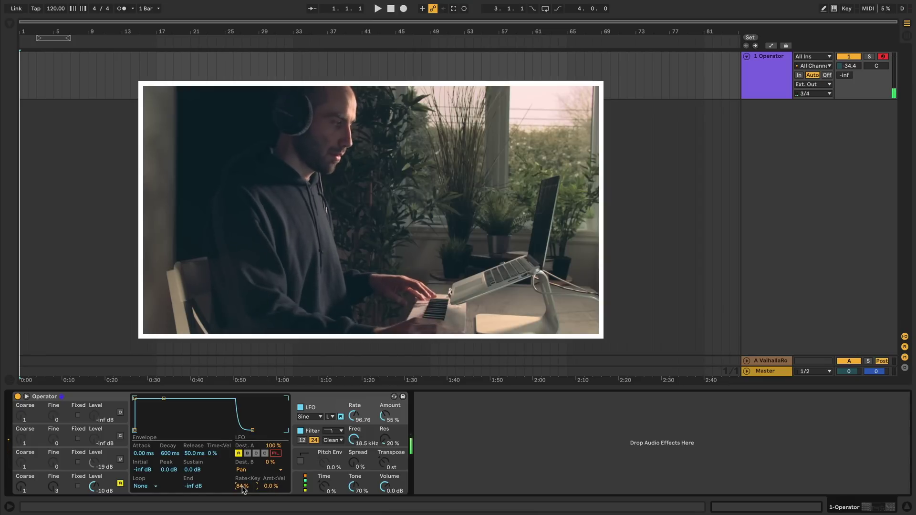
pyautogui.press('Delete')
pyautogui.moveTo(270, 487); pyautogui.dragTo(271, 458)
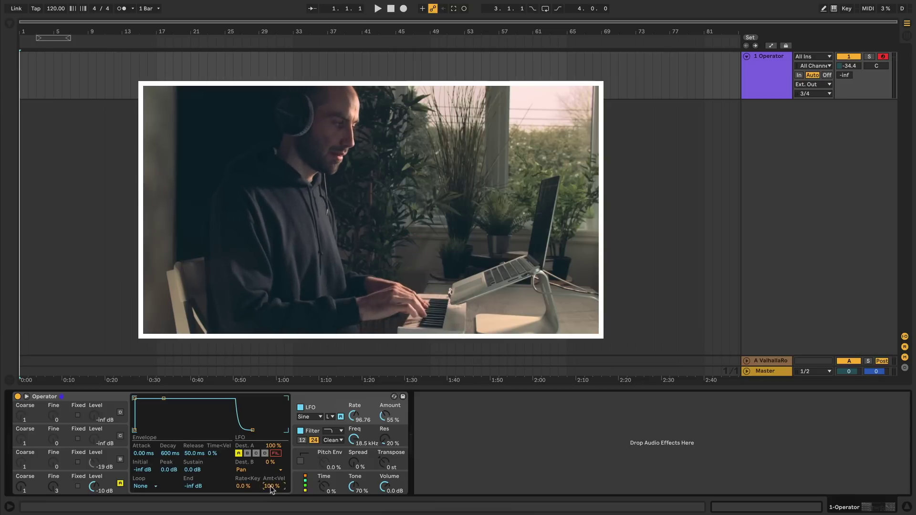
pyautogui.press('Delete')
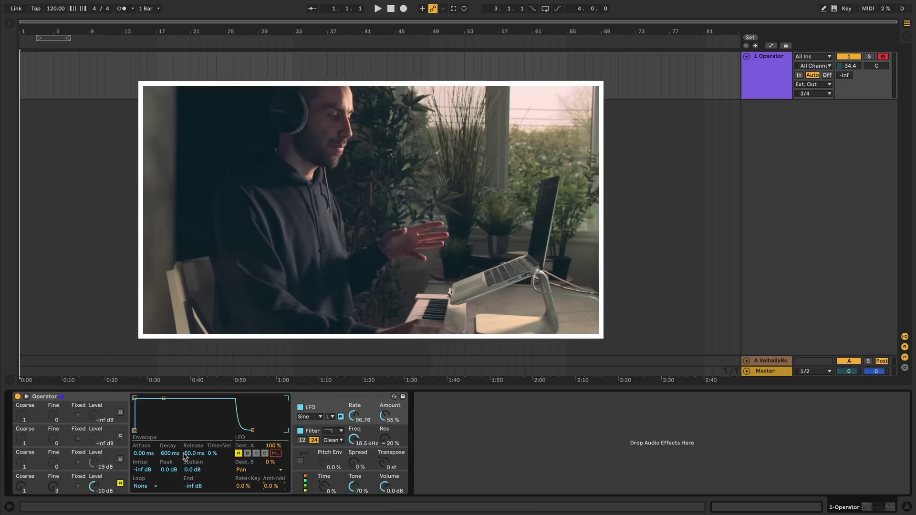
# Step: Look through the filter's shape, slope and circuit options without changing the 24 dB slope or the Clean circuit
pyautogui.moveTo(252, 430)
pyautogui.mouseDown()
pyautogui.moveTo(256, 410)
pyautogui.moveTo(249, 431)
pyautogui.mouseUp()
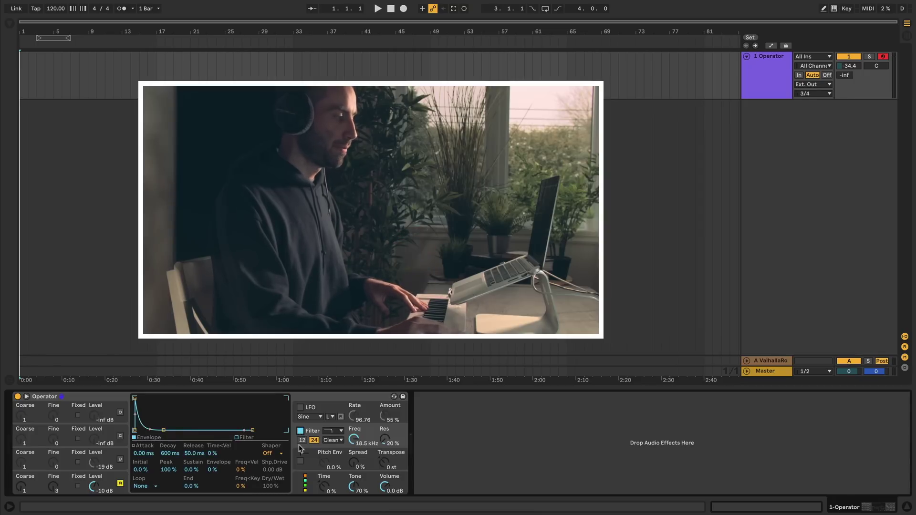
pyautogui.click(334, 432)
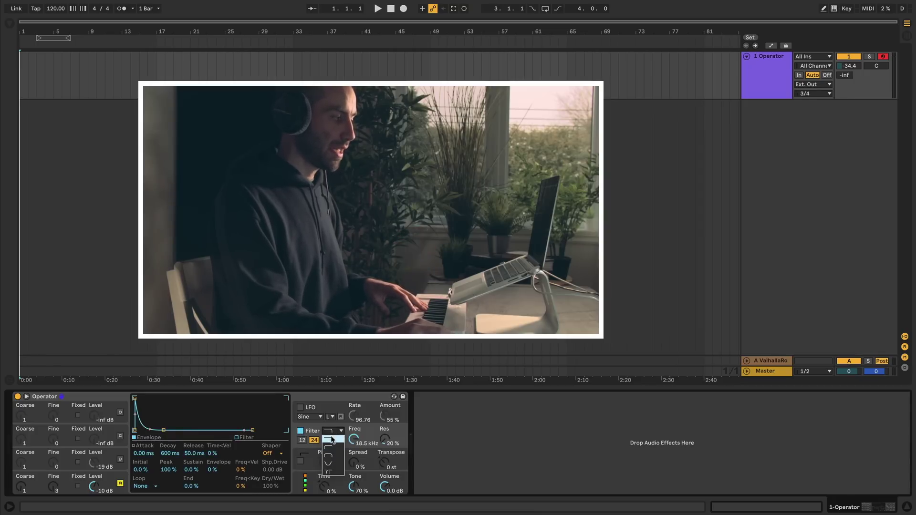
pyautogui.click(332, 436)
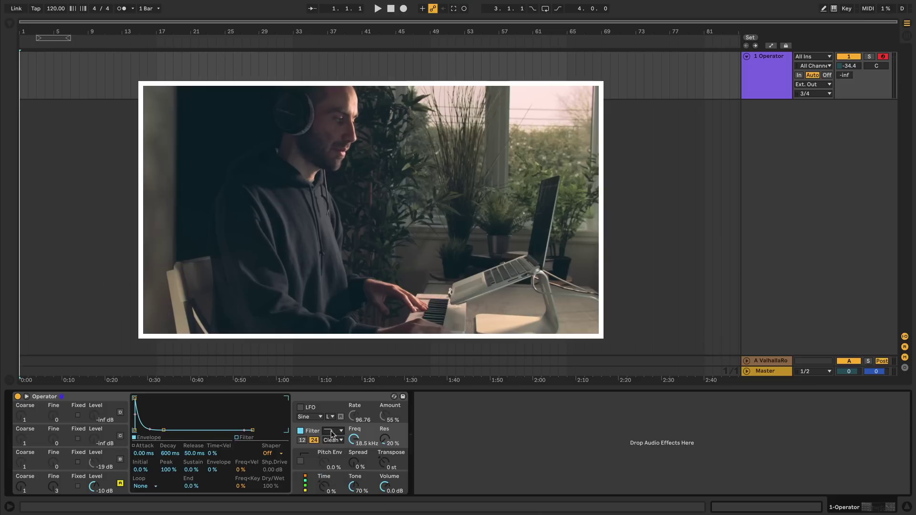
pyautogui.click(302, 440)
pyautogui.click(330, 440)
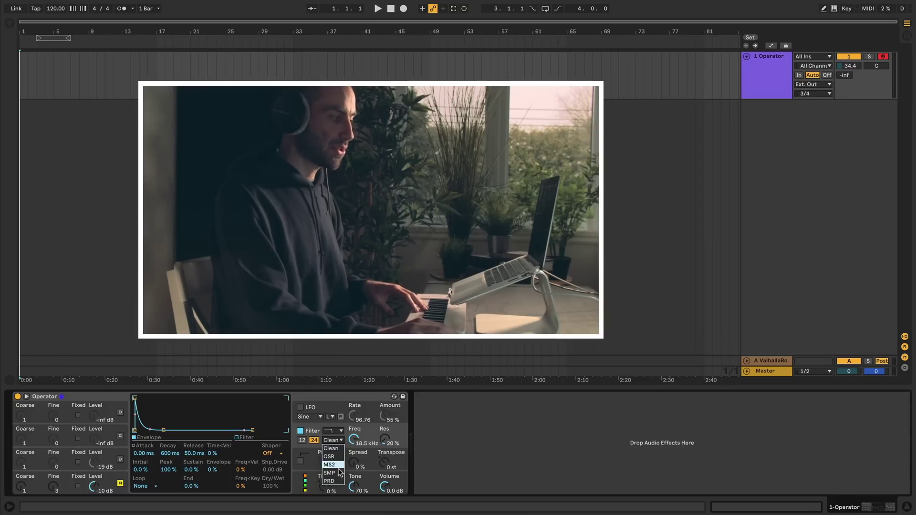
pyautogui.click(373, 429)
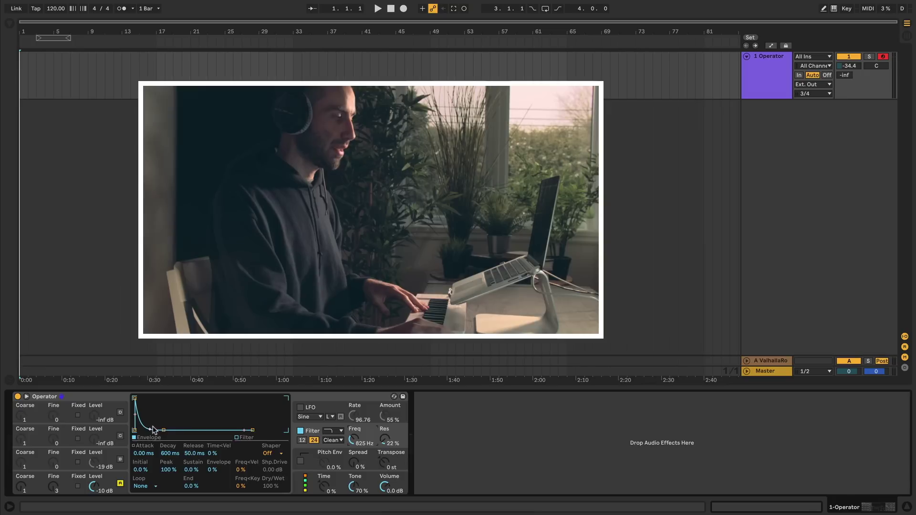
# Step: Switch between the filter's envelope and response views, and move the filter point to 512 Hz with 48% resonance
pyautogui.click(244, 439)
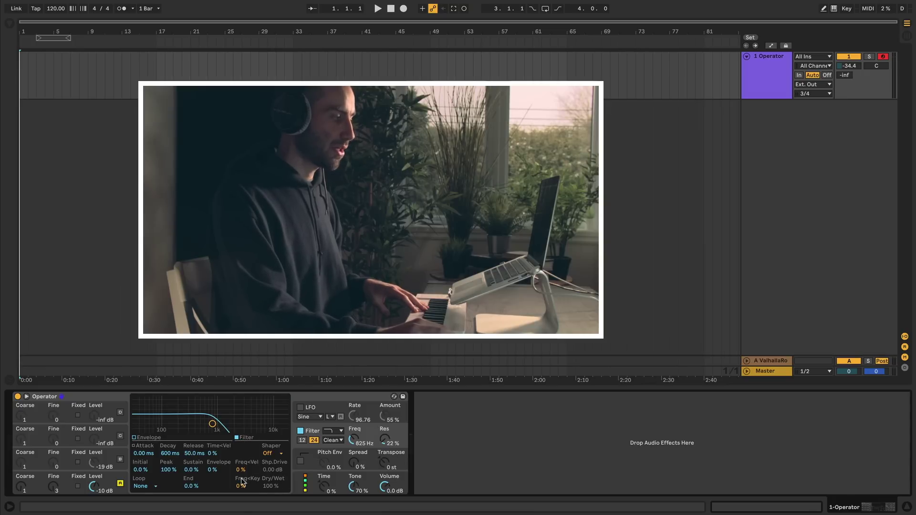
pyautogui.click(205, 439)
pyautogui.click(242, 439)
pyautogui.click(211, 439)
pyautogui.click(244, 439)
pyautogui.moveTo(213, 427)
pyautogui.mouseDown()
pyautogui.moveTo(173, 409)
pyautogui.moveTo(241, 409)
pyautogui.moveTo(238, 420)
pyautogui.moveTo(203, 420)
pyautogui.mouseUp()
# Step: Try the OSR filter circuit with some filter drive, reset the drive to 0 dB and return to Clean
pyautogui.click(325, 440)
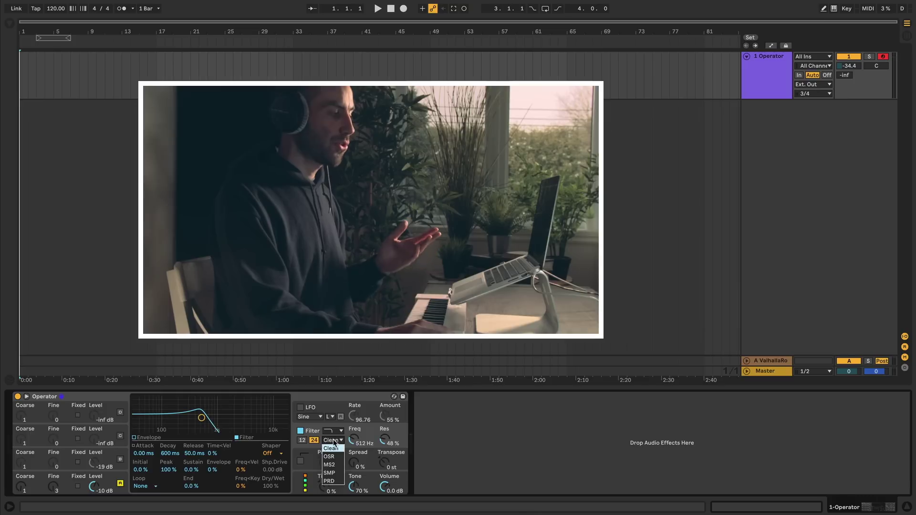
pyautogui.click(329, 457)
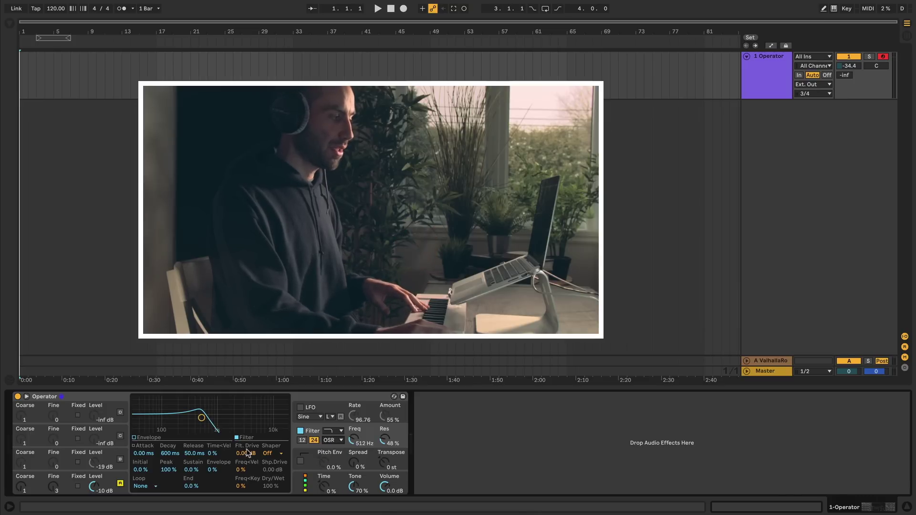
pyautogui.moveTo(244, 455); pyautogui.dragTo(244, 444)
pyautogui.press('Delete')
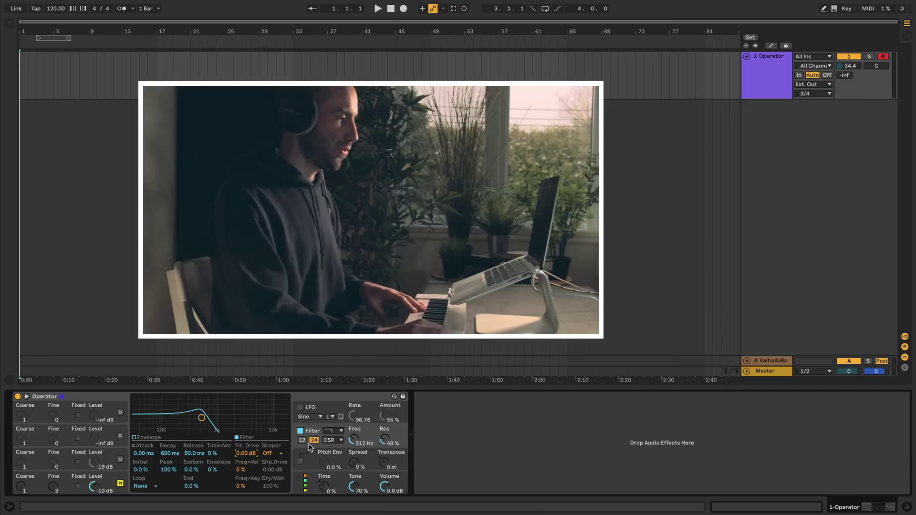
pyautogui.click(333, 440)
pyautogui.click(329, 448)
# Step: Try the Soft and Hard shapers with drive up to 5.62 dB and dry/wet down to 2%, and turn the shaper off
pyautogui.click(268, 453)
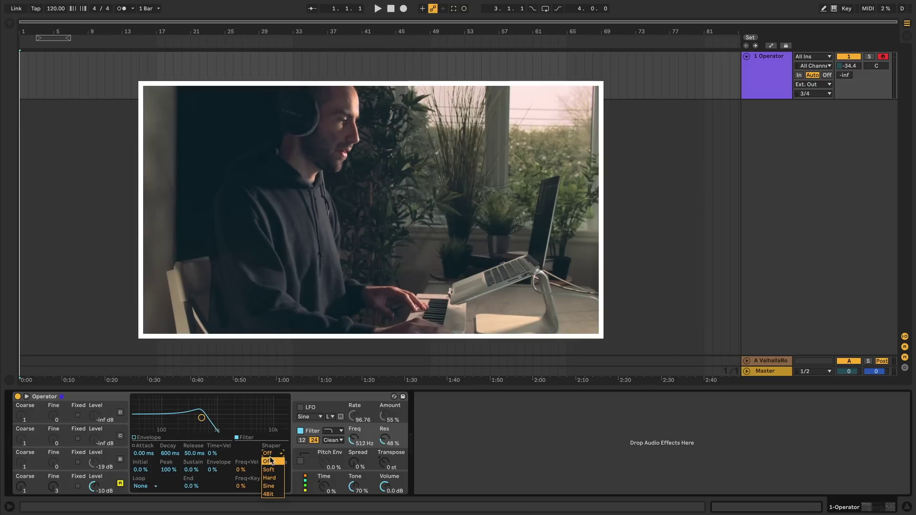
pyautogui.click(270, 469)
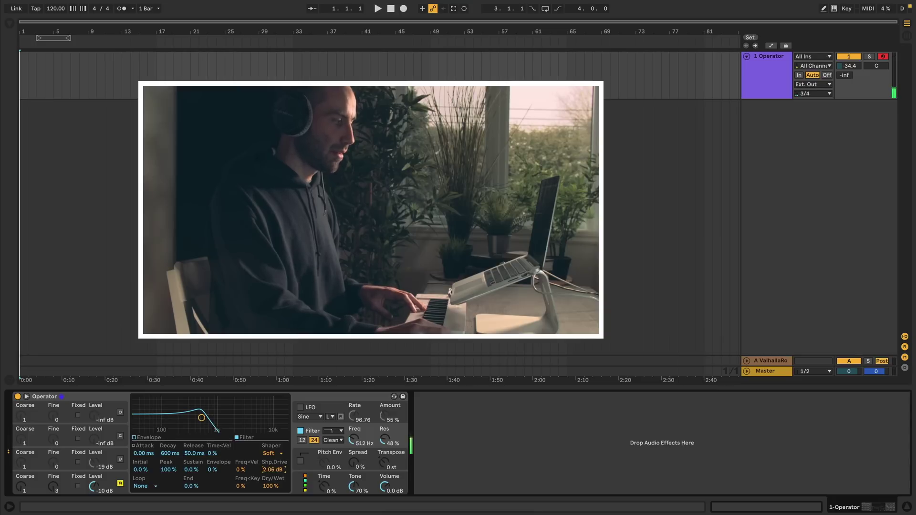
pyautogui.moveTo(269, 469); pyautogui.dragTo(262, 494)
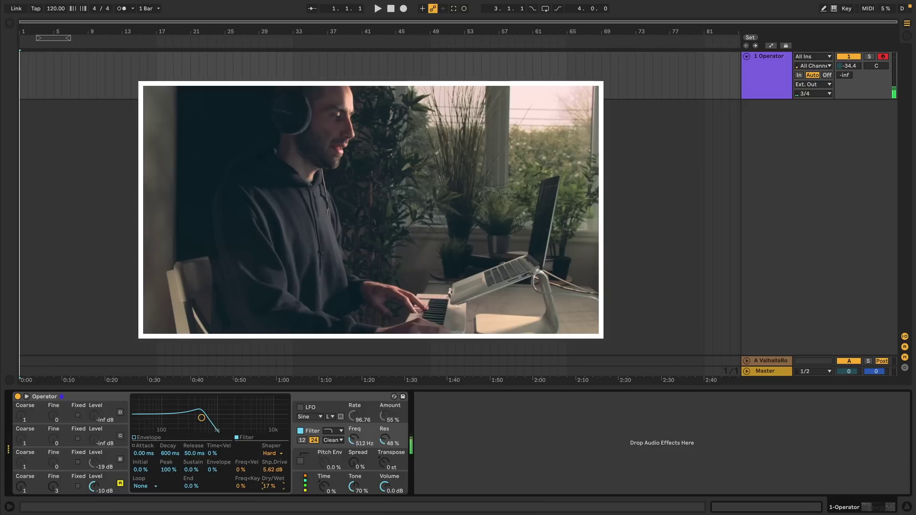
pyautogui.moveTo(262, 494); pyautogui.dragTo(236, 499)
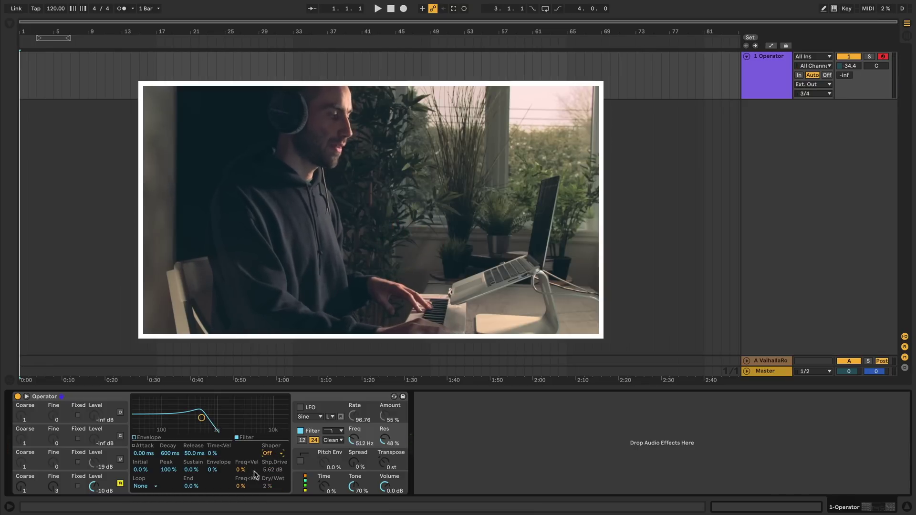
# Step: Shape the filter envelope with a 3.15 ms attack, 638 ms decay and 48% sustain, and set its amount to -40%
pyautogui.click(143, 437)
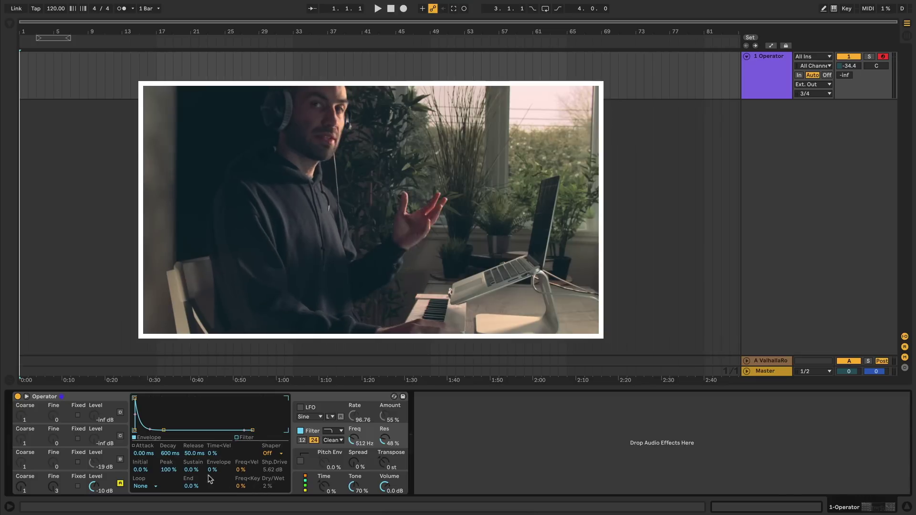
pyautogui.moveTo(136, 399); pyautogui.dragTo(149, 399)
pyautogui.moveTo(178, 431); pyautogui.dragTo(178, 415)
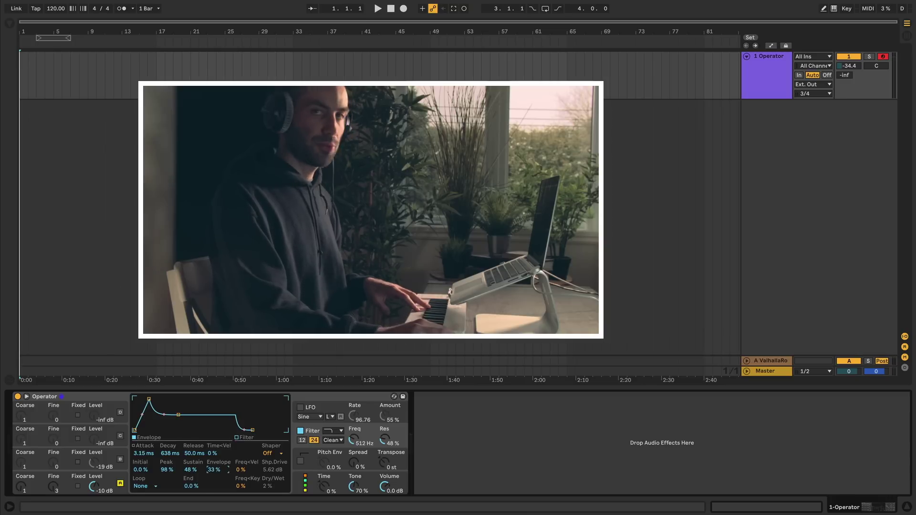
pyautogui.moveTo(210, 472); pyautogui.dragTo(211, 474)
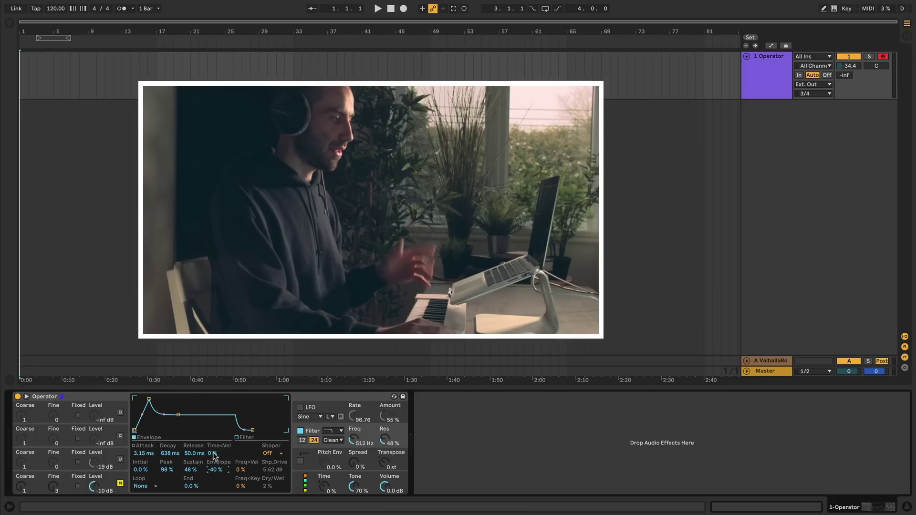
# Step: Turn on the pitch envelope with an amount of 46% and set Spread to 8%
pyautogui.click(314, 461)
pyautogui.click(300, 461)
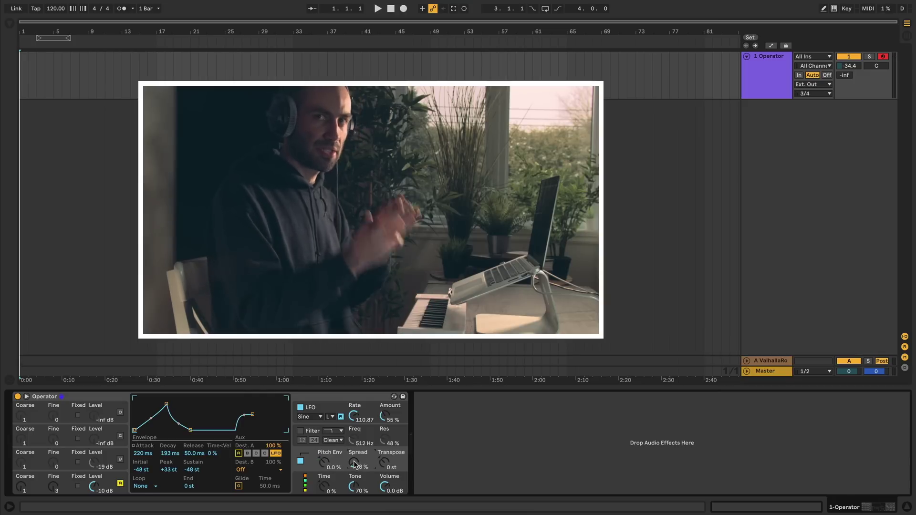
pyautogui.moveTo(350, 467); pyautogui.dragTo(354, 469)
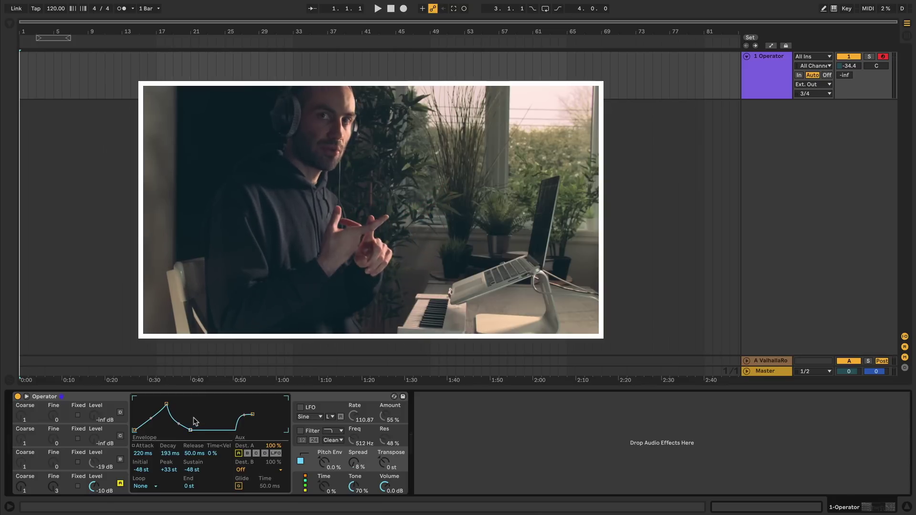
pyautogui.moveTo(324, 471); pyautogui.dragTo(323, 463)
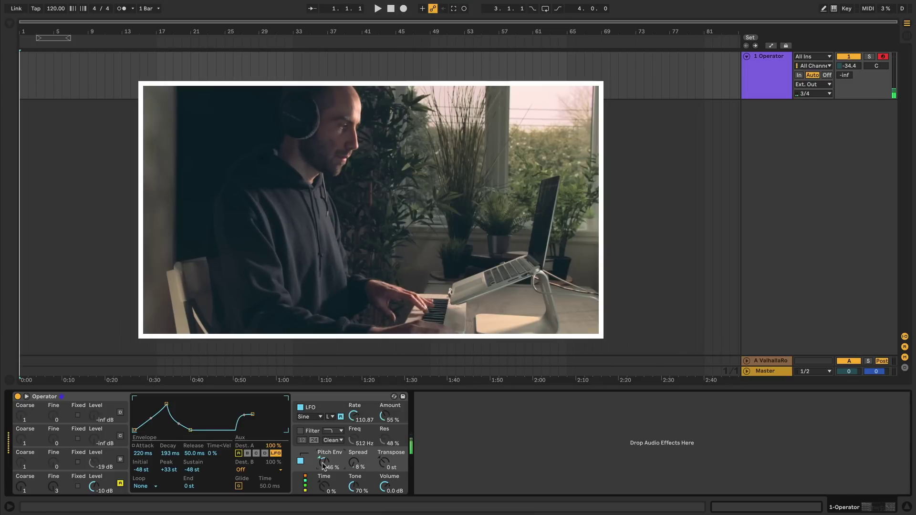
# Step: Look through the pitch envelope's destination B options, leave it Off, and try Glide with a time of 832 ms
pyautogui.click(250, 470)
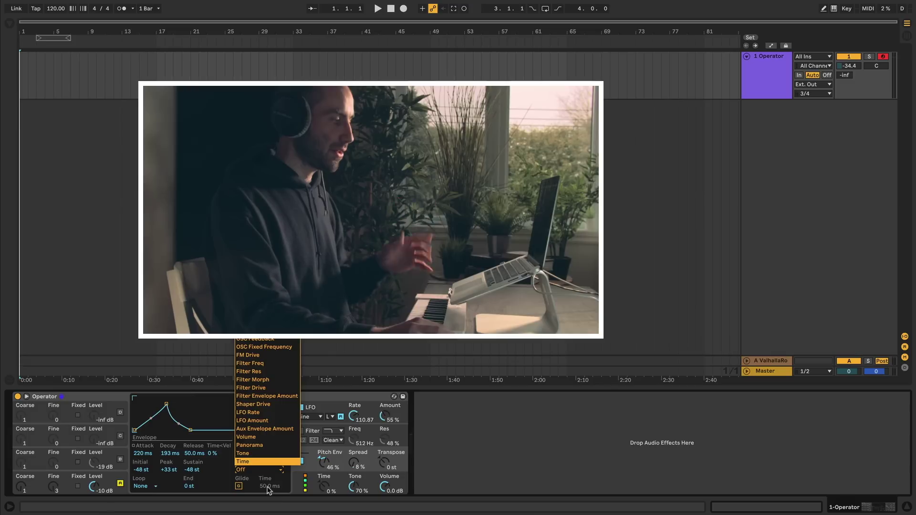
pyautogui.click(243, 472)
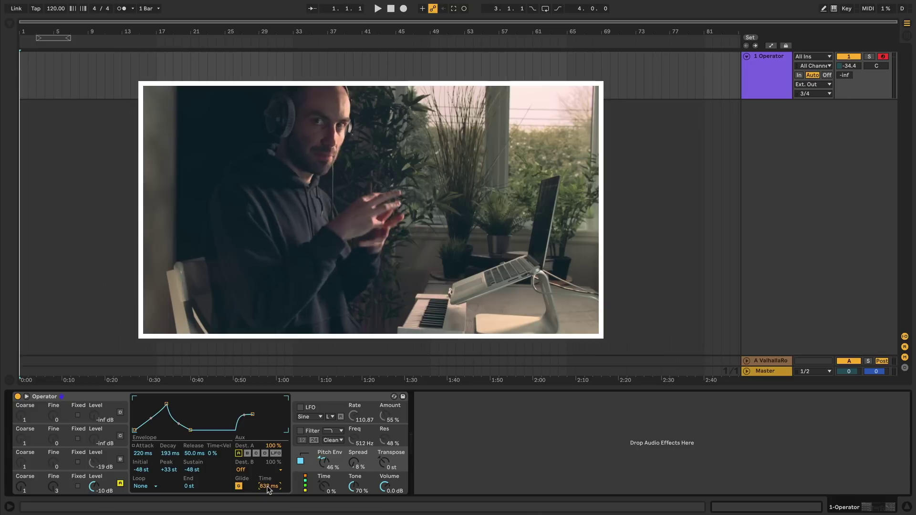
pyautogui.scroll(-3, 273, 487)
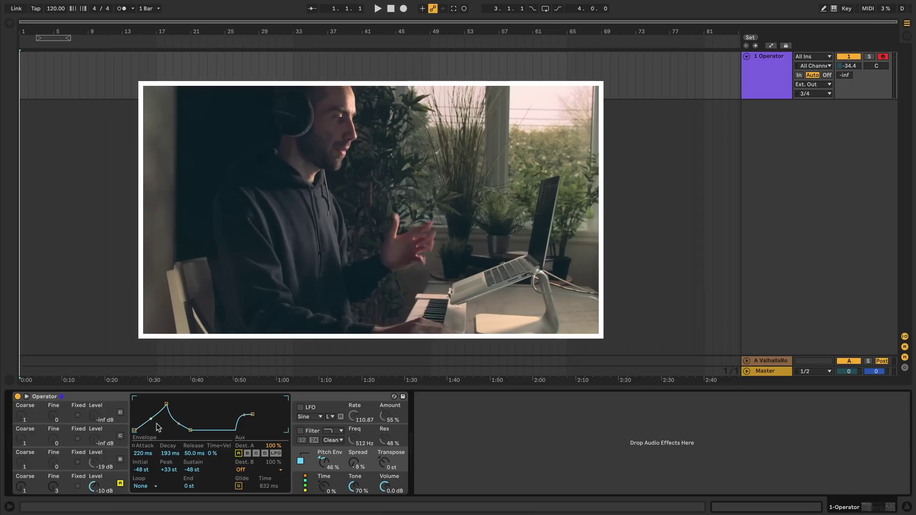
# Step: Bend the pitch envelope's attack curve upward and set its decay to 206 ms
pyautogui.moveTo(152, 422); pyautogui.dragTo(152, 417)
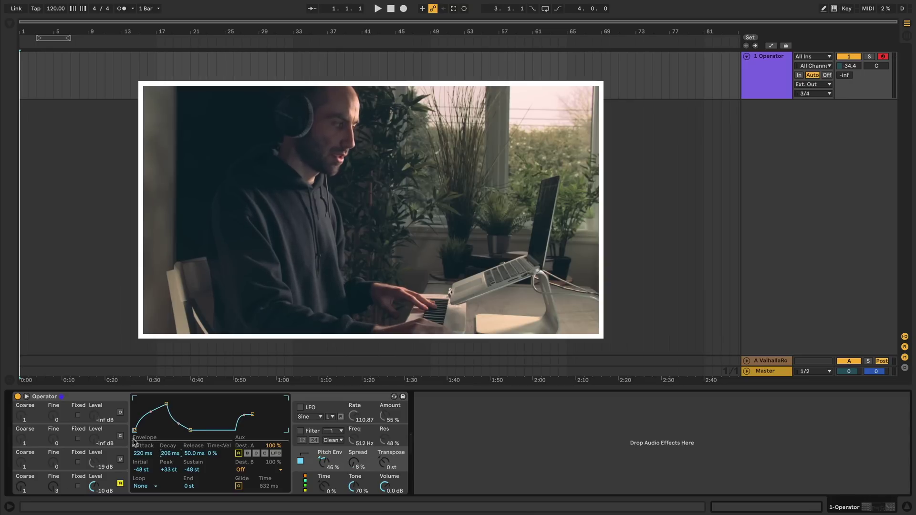
# Step: Try several oscillator routing algorithms in the global settings and choose the one with all four oscillators in parallel
pyautogui.click(309, 494)
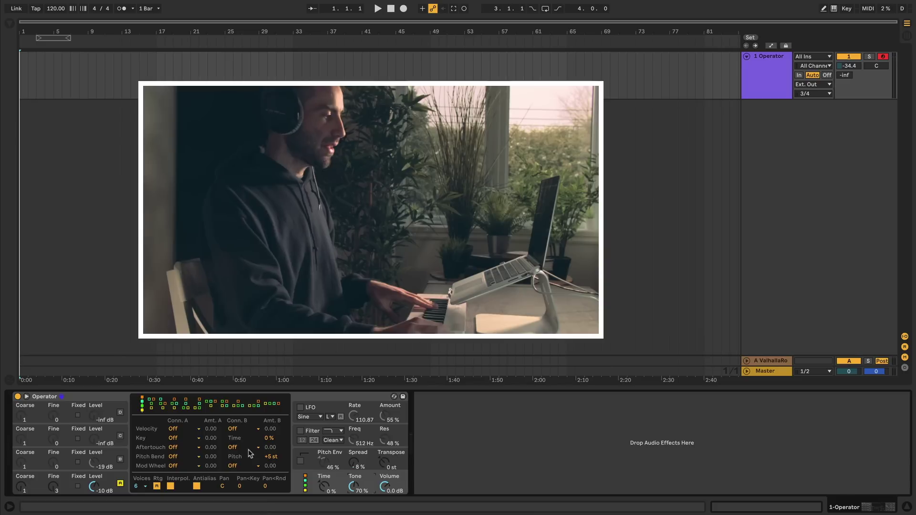
pyautogui.click(175, 405)
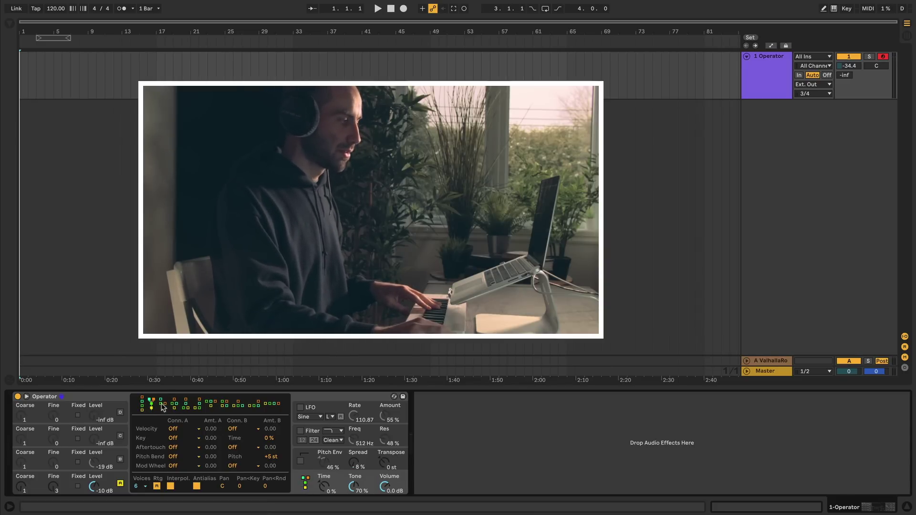
pyautogui.click(199, 405)
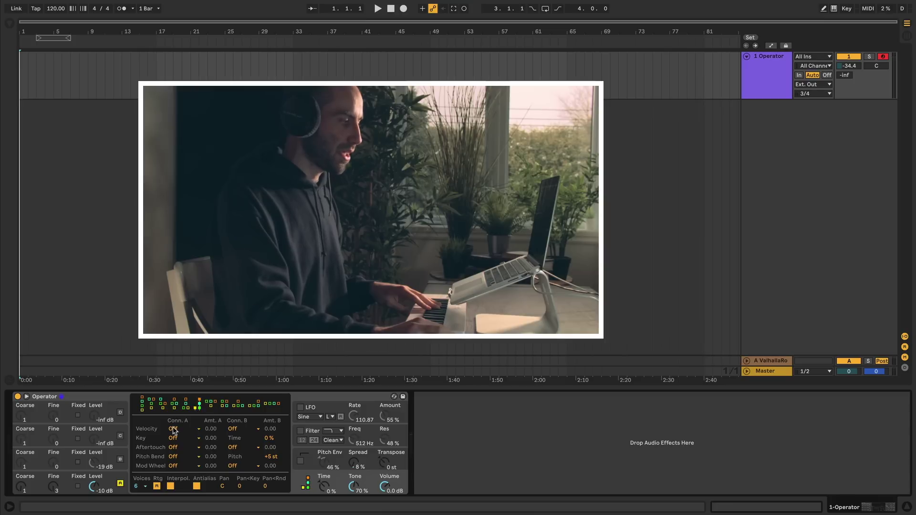
pyautogui.click(144, 407)
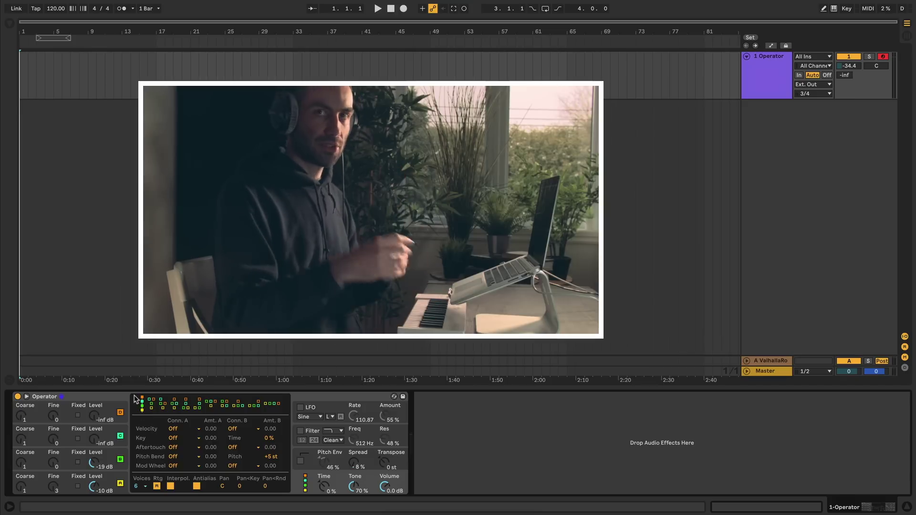
pyautogui.click(166, 405)
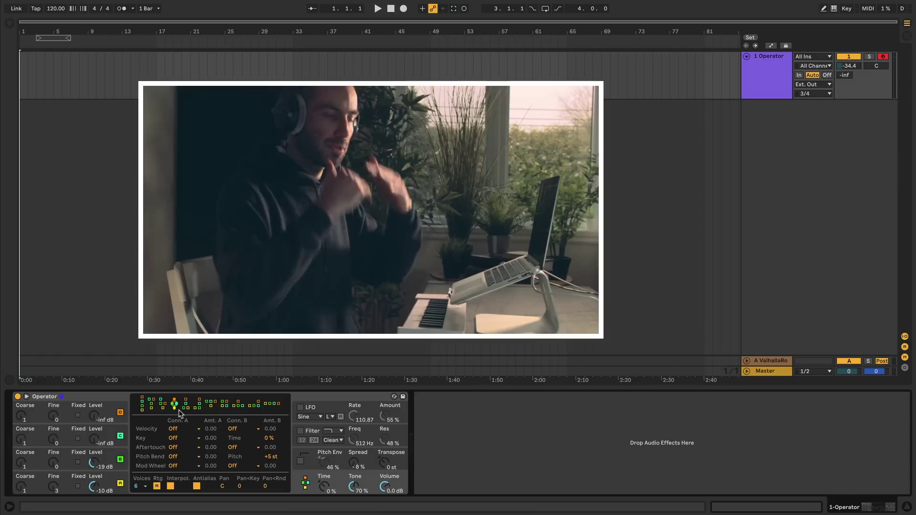
pyautogui.click(184, 408)
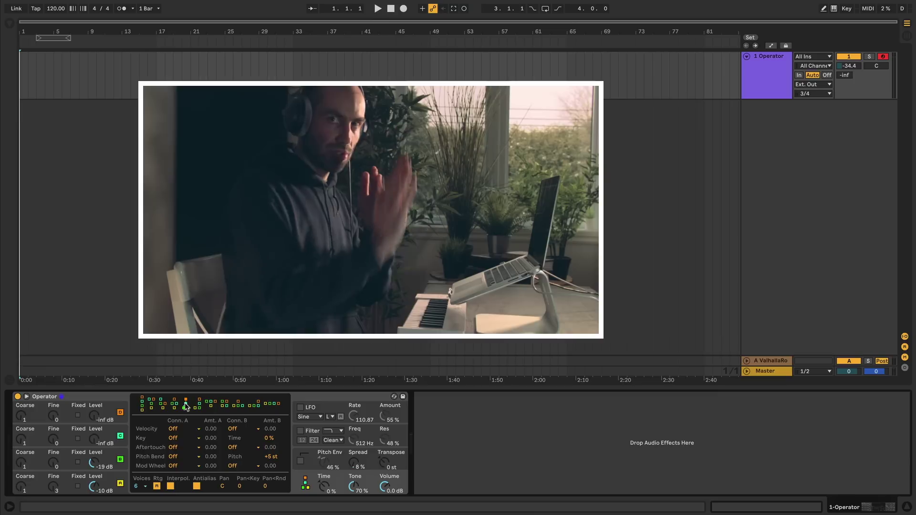
pyautogui.click(260, 404)
pyautogui.click(270, 405)
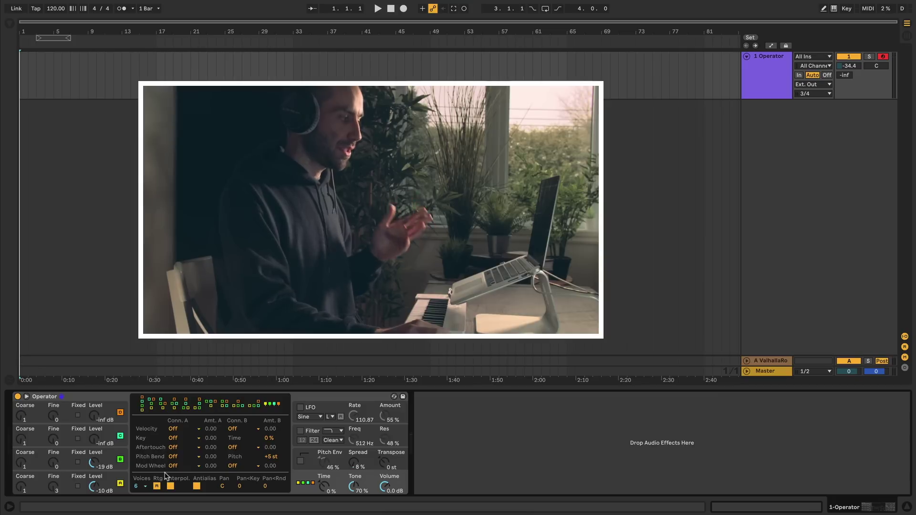
# Step: Set Velocity's Amount A to -1.56 with connection A left Off, and look through the voice count options, keeping 6
pyautogui.click(187, 429)
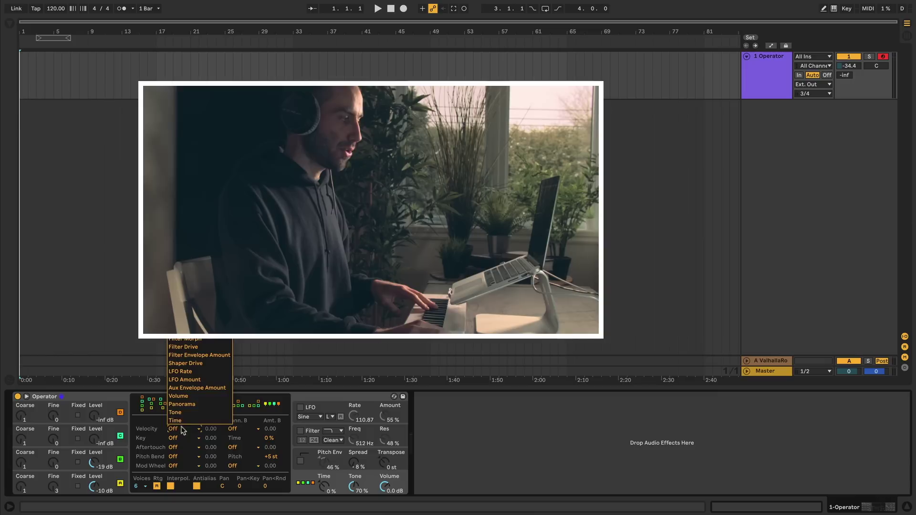
pyautogui.click(180, 435)
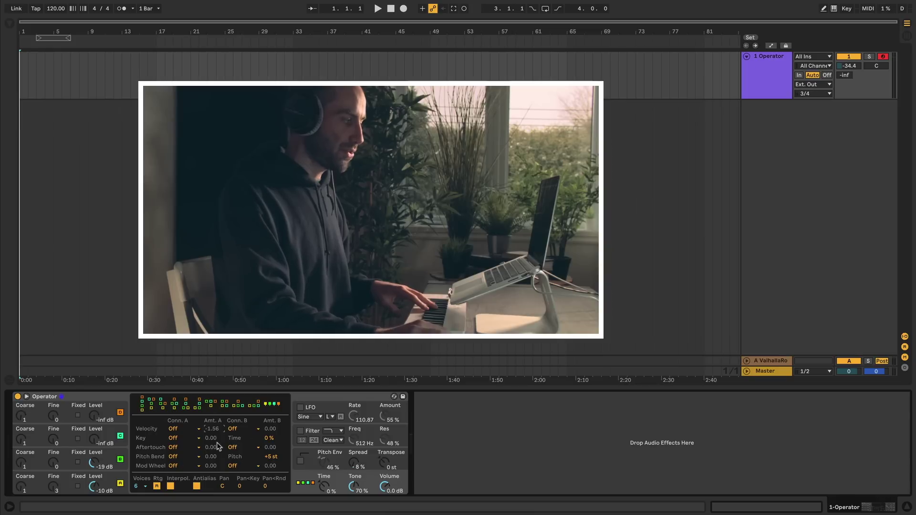
pyautogui.click(144, 486)
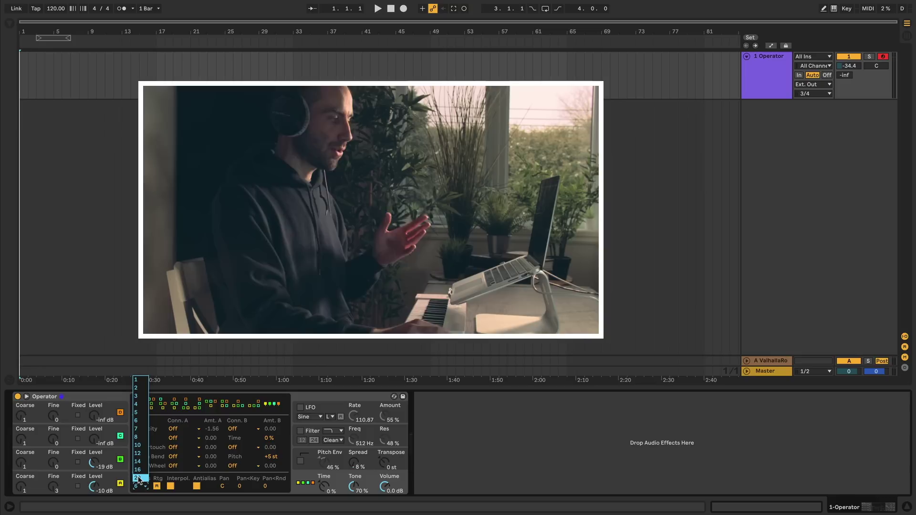
pyautogui.click(142, 492)
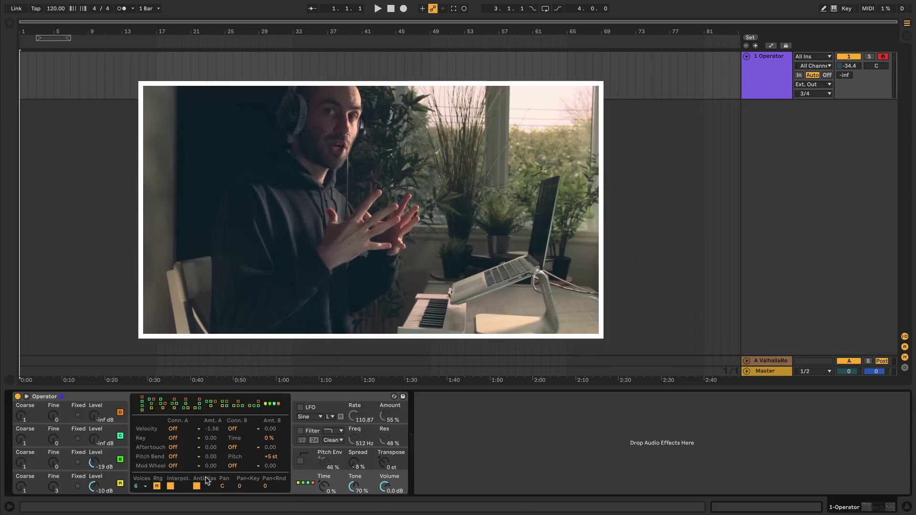
# Step: Fold away Operator's central display and unfold it again
pyautogui.click(26, 397)
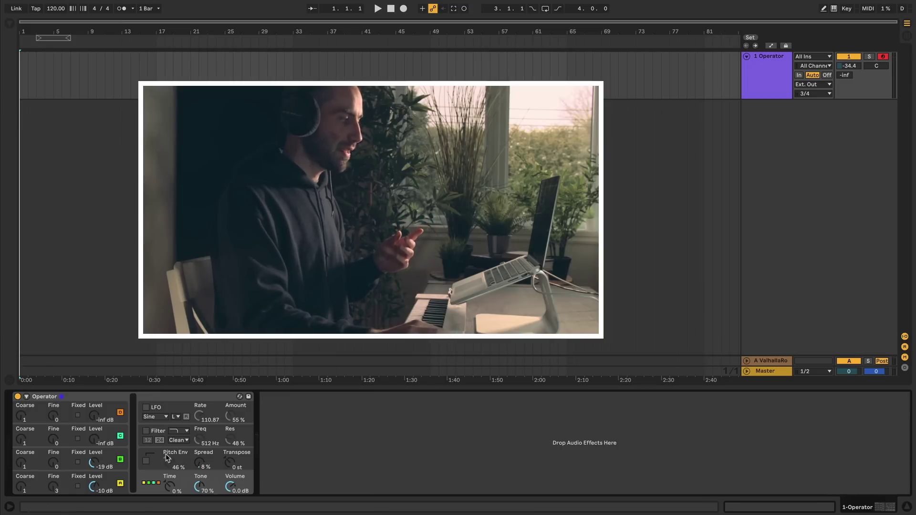
pyautogui.click(132, 479)
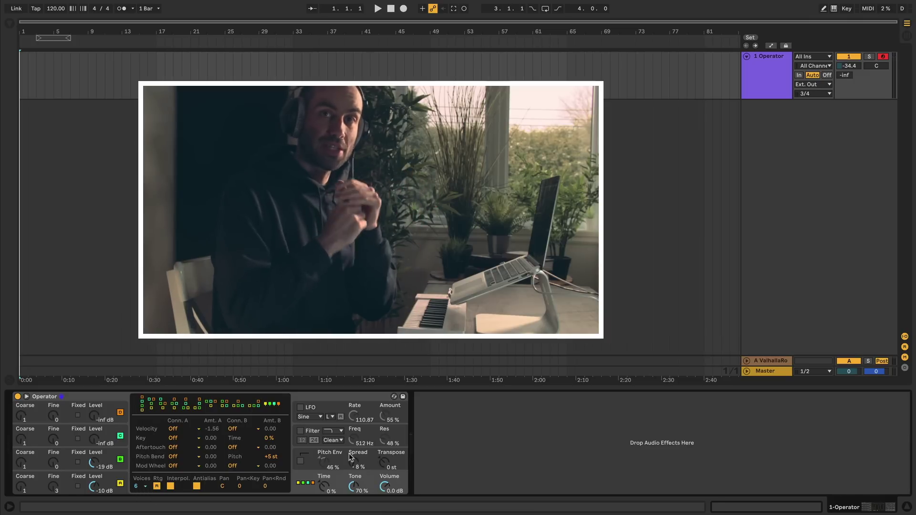